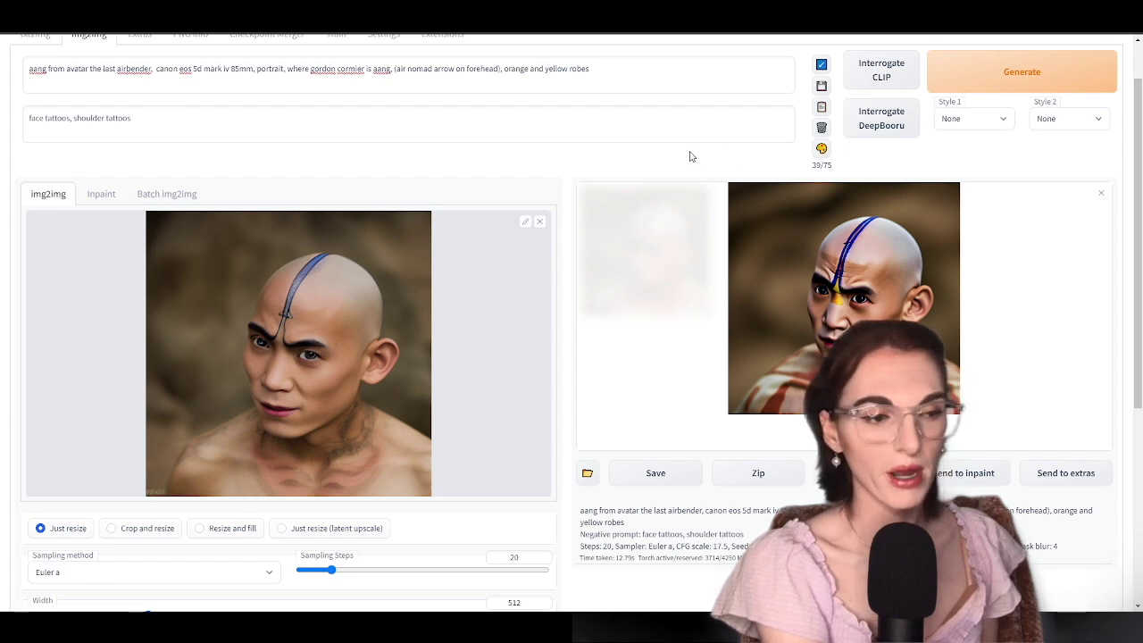
Generate a new img2img variation of the bald monk portrait with the current prompt and settings
scroll(697, 207, down, 1)
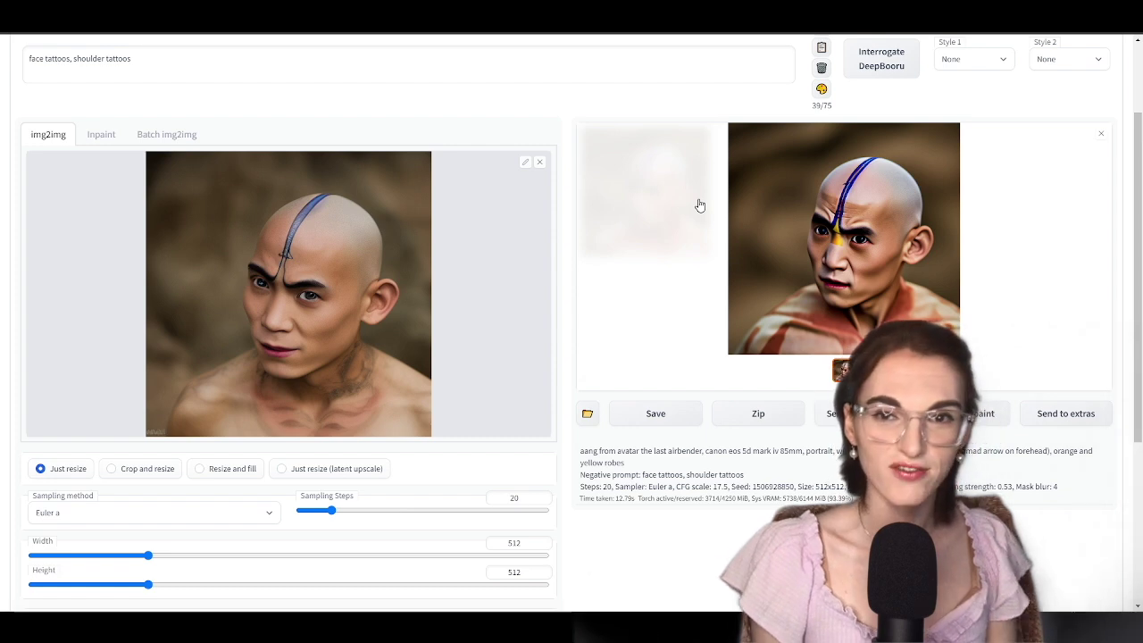
scroll(642, 73, up, 2)
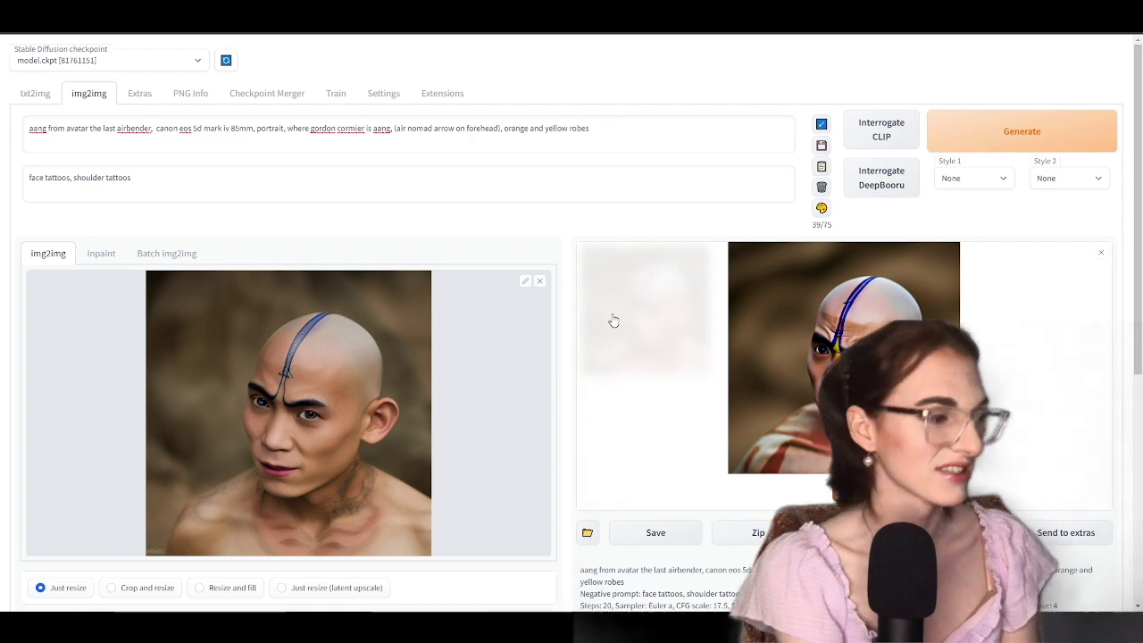
scroll(423, 416, down, 2)
scroll(530, 395, down, 2)
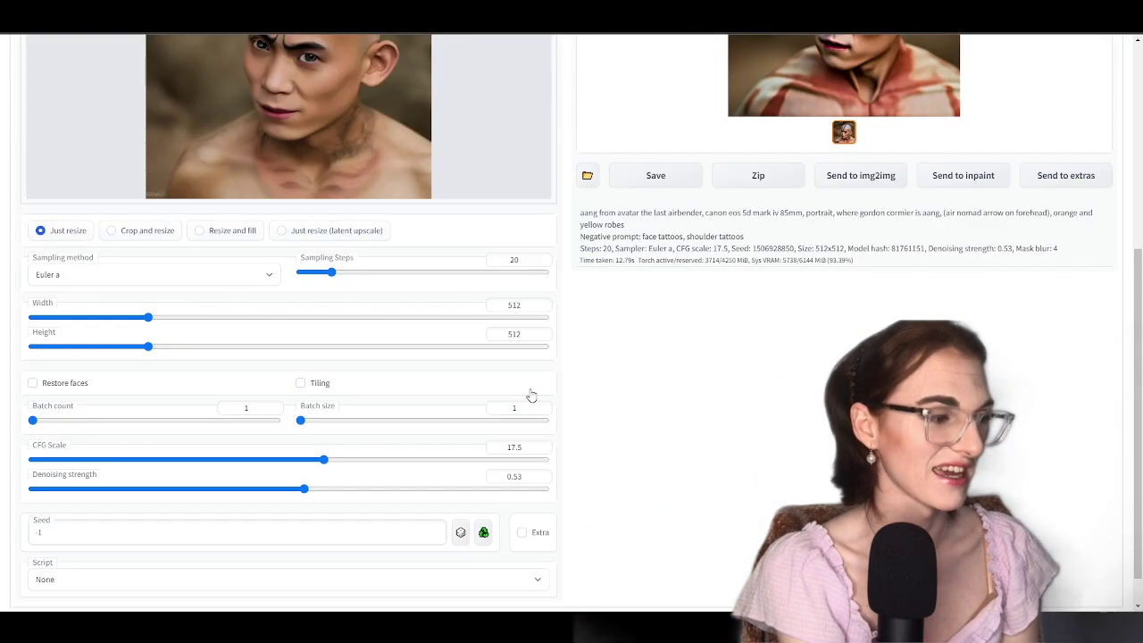
scroll(618, 401, up, 5)
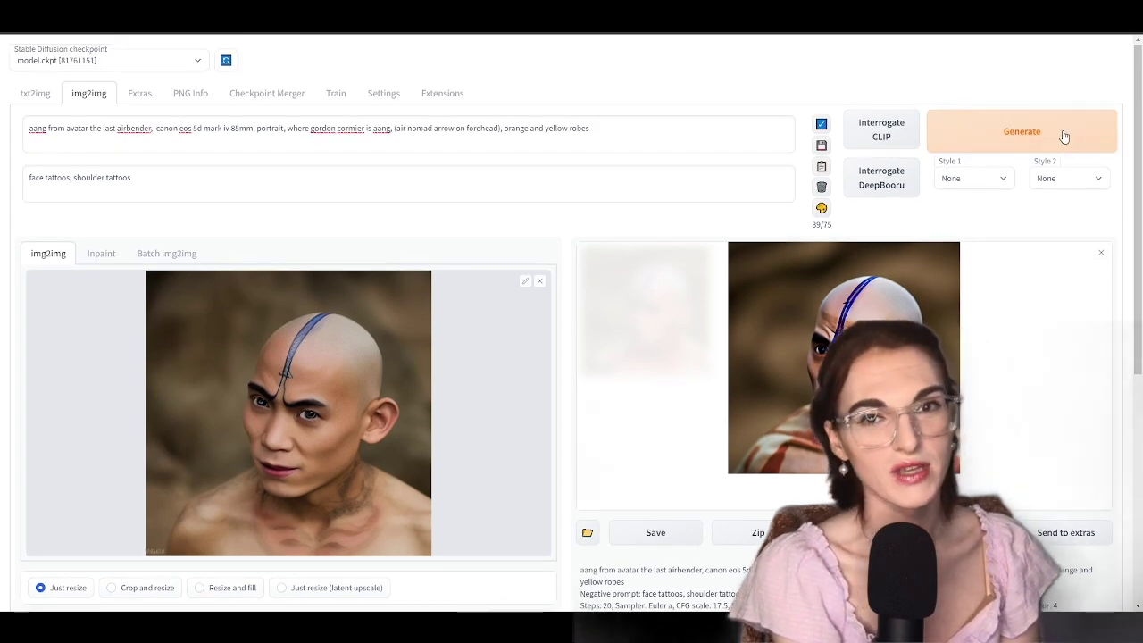
click(1064, 135)
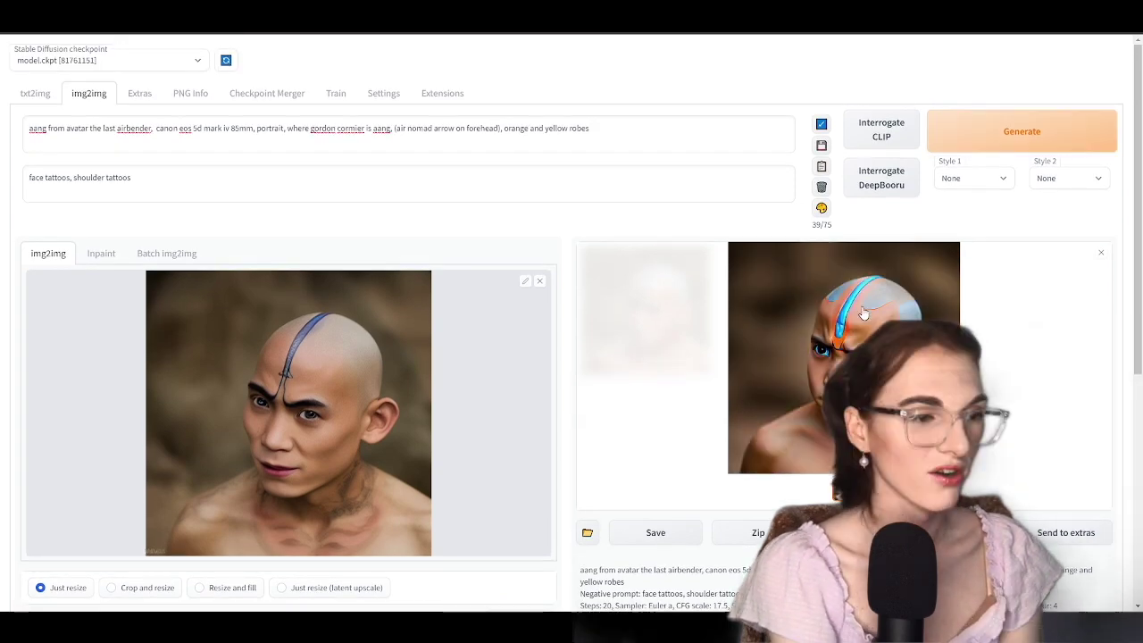
Inspect the newly generated portrait at full size, checking its head arrow and forehead markings, and return to the generation page
scroll(518, 268, down, 2)
scroll(518, 238, up, 2)
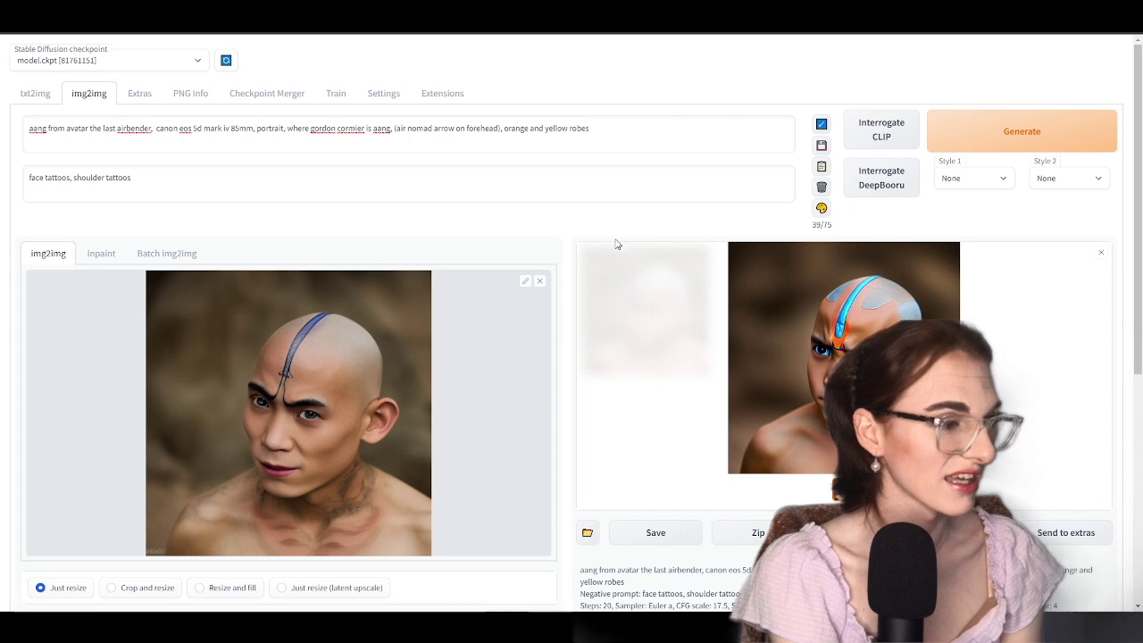
scroll(665, 252, down, 2)
scroll(786, 282, up, 1)
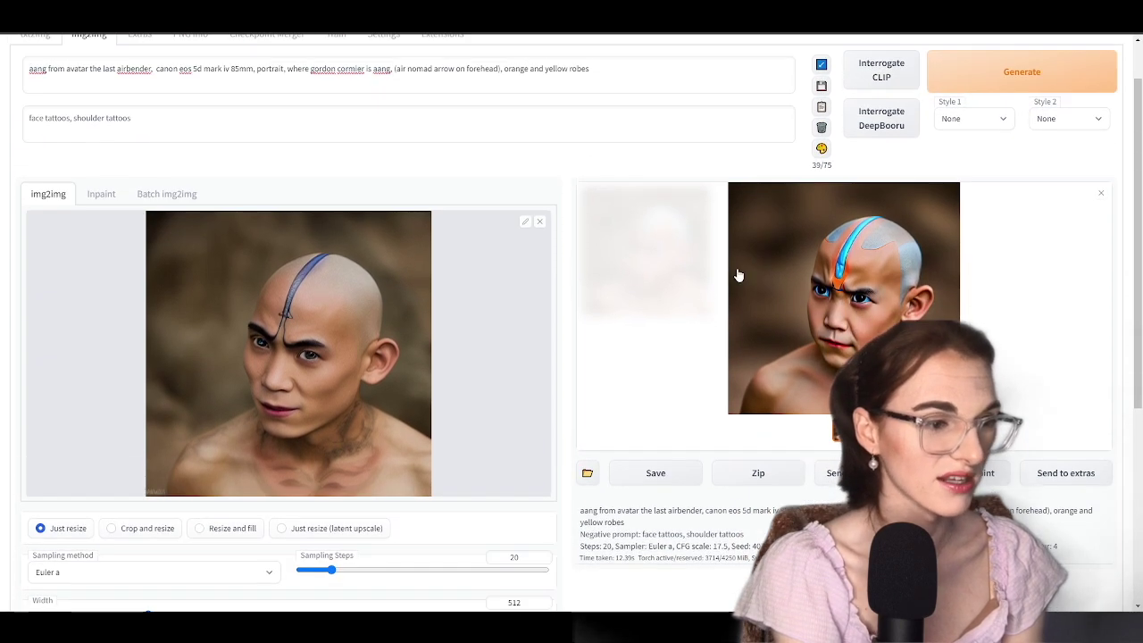
click(878, 307)
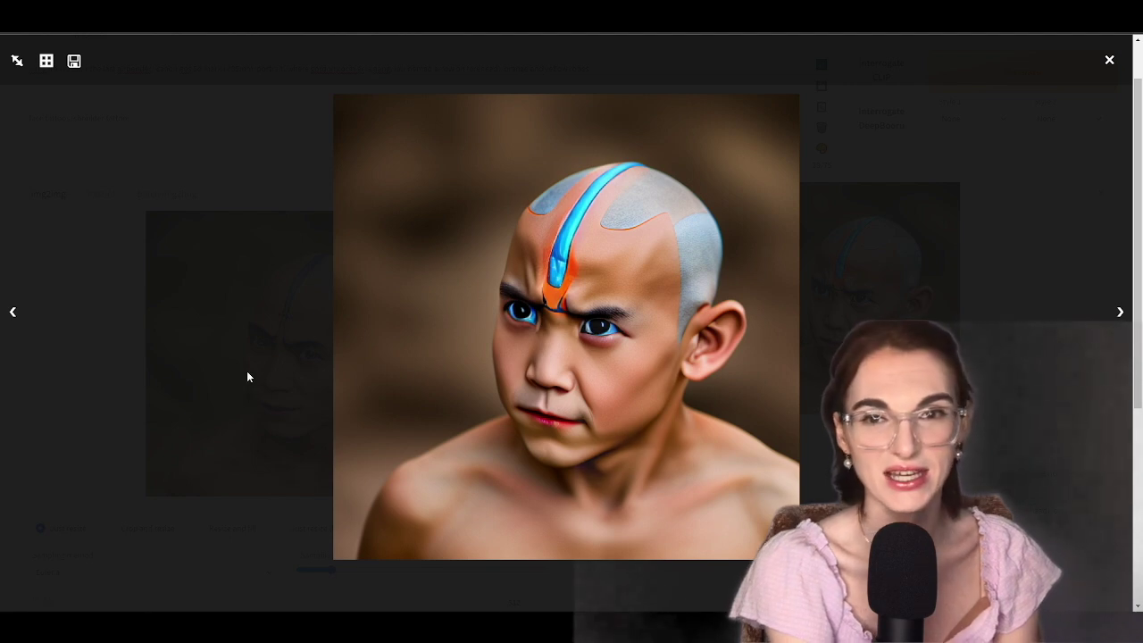
click(995, 332)
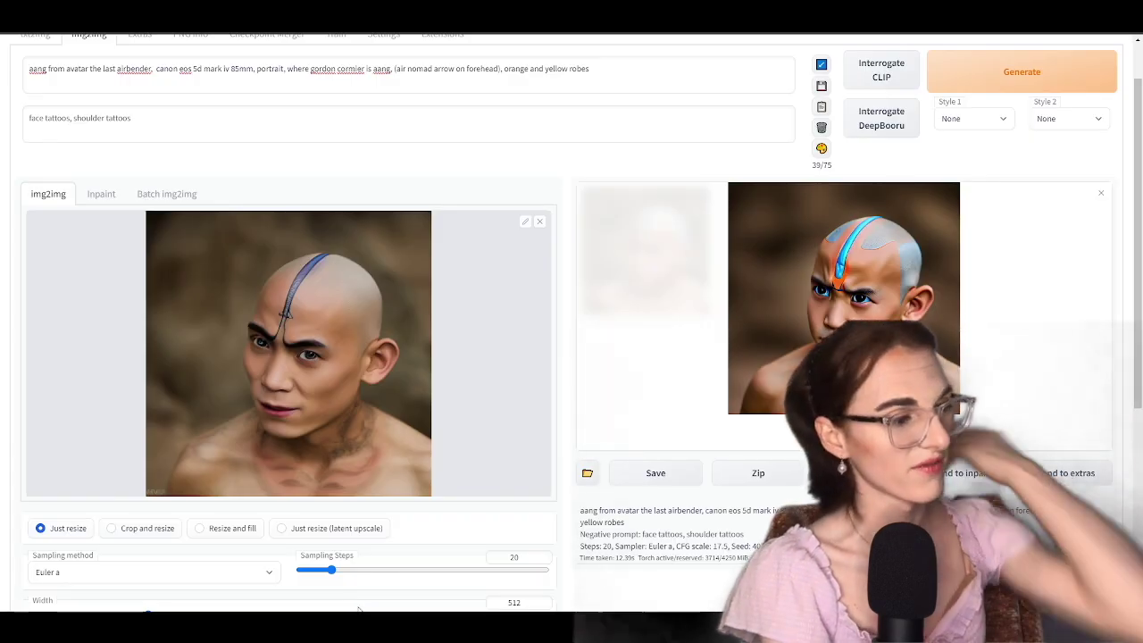
Enlarge the next generated portrait, examine its face and forehead markings, and close the full-size view
scroll(898, 266, up, 1)
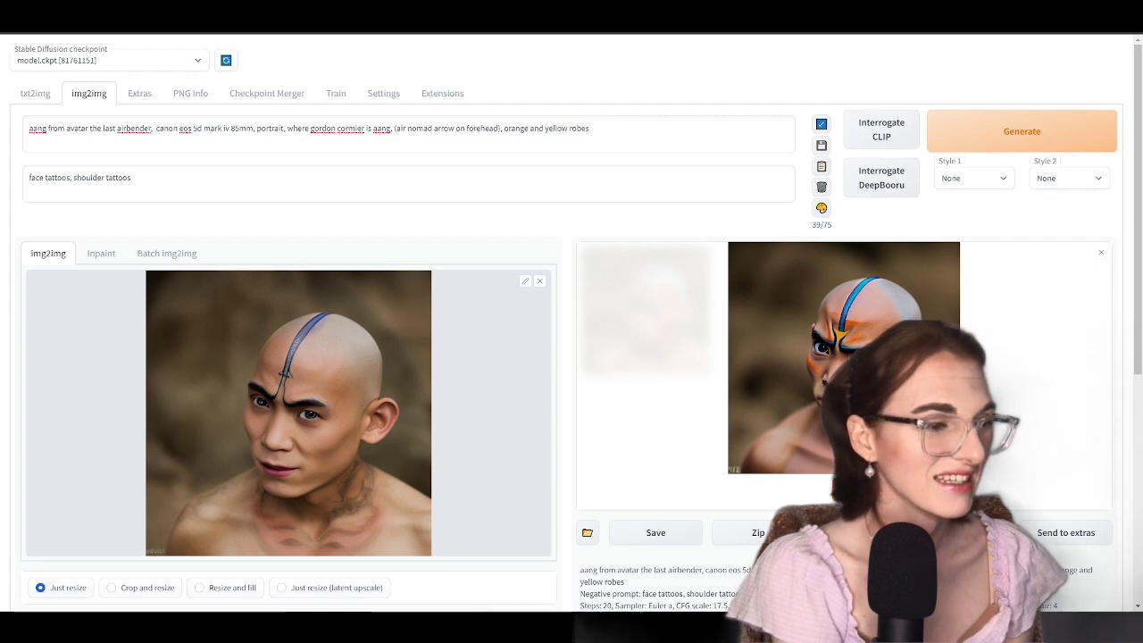
click(793, 343)
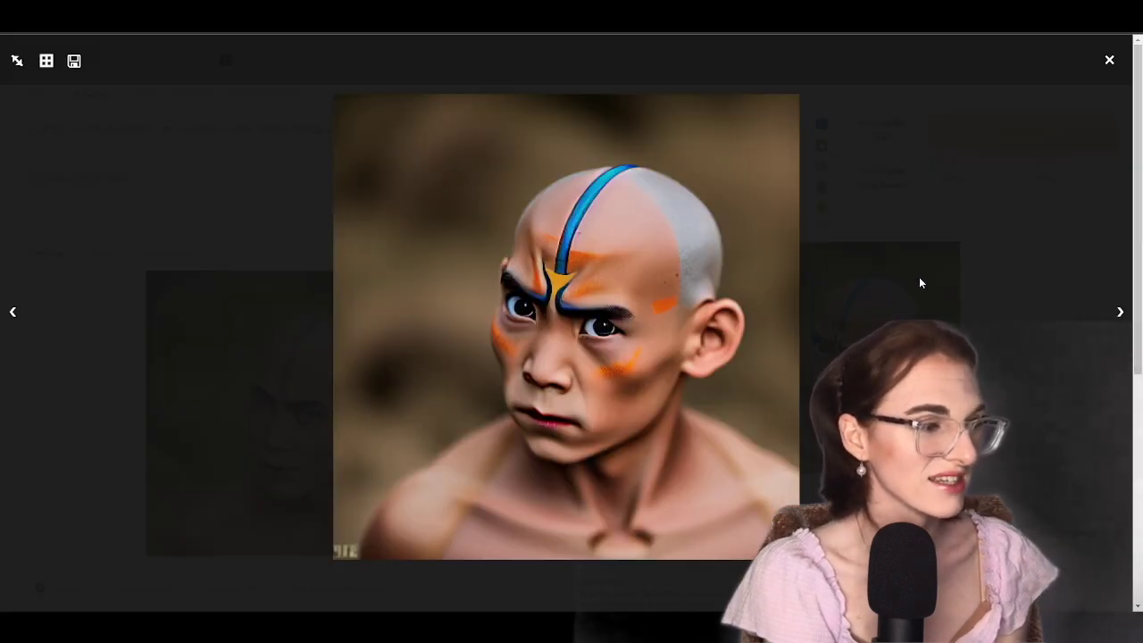
click(609, 294)
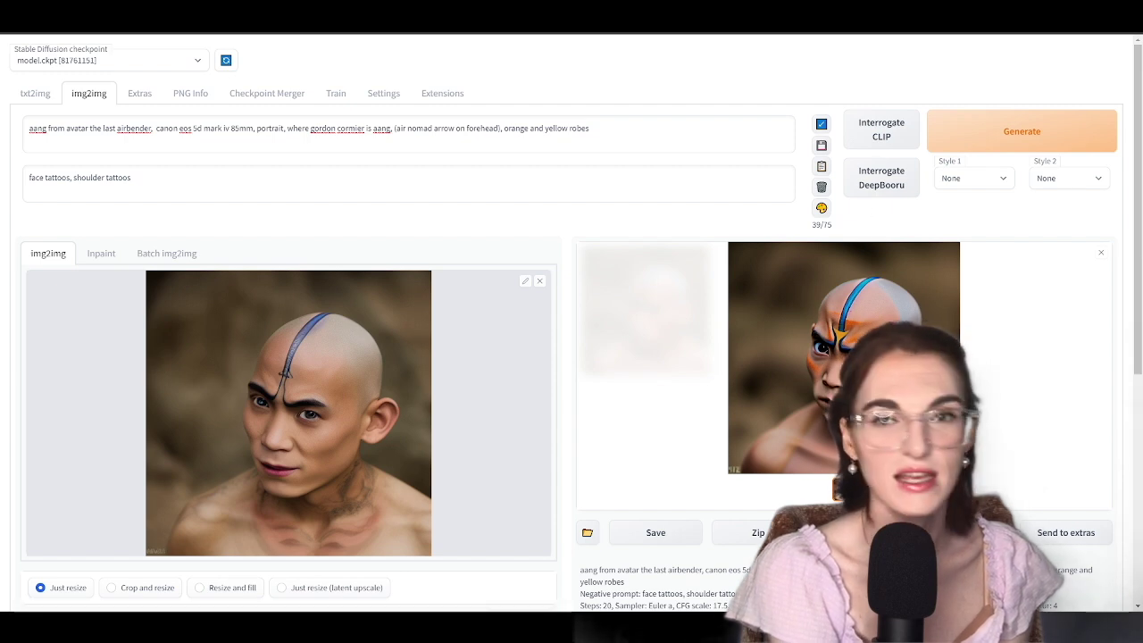
Generate another set of img2img portraits from the current prompt and check the result grid at full size
click(1054, 128)
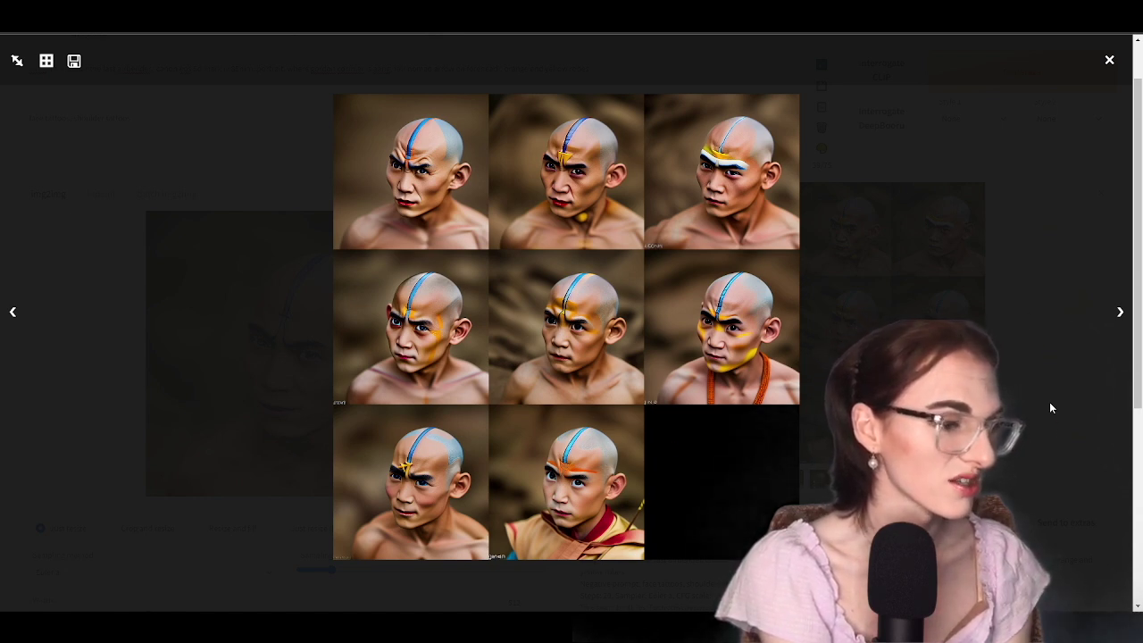
click(1044, 358)
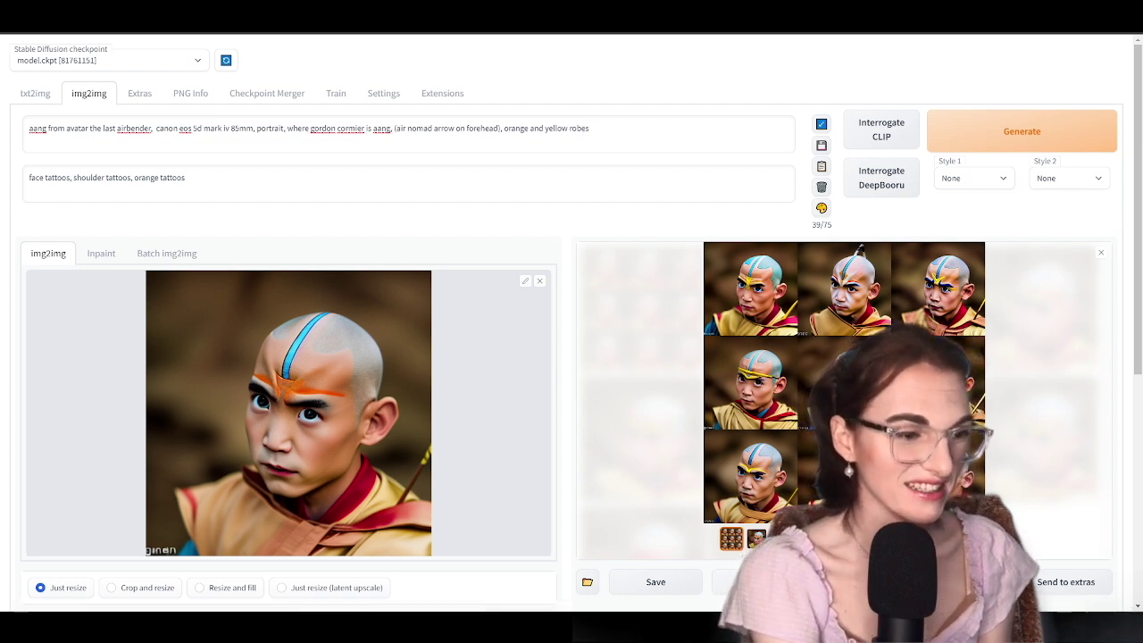
Examine the grid of nine robed portraits at full size, comparing their forehead markings and clothing
click(844, 382)
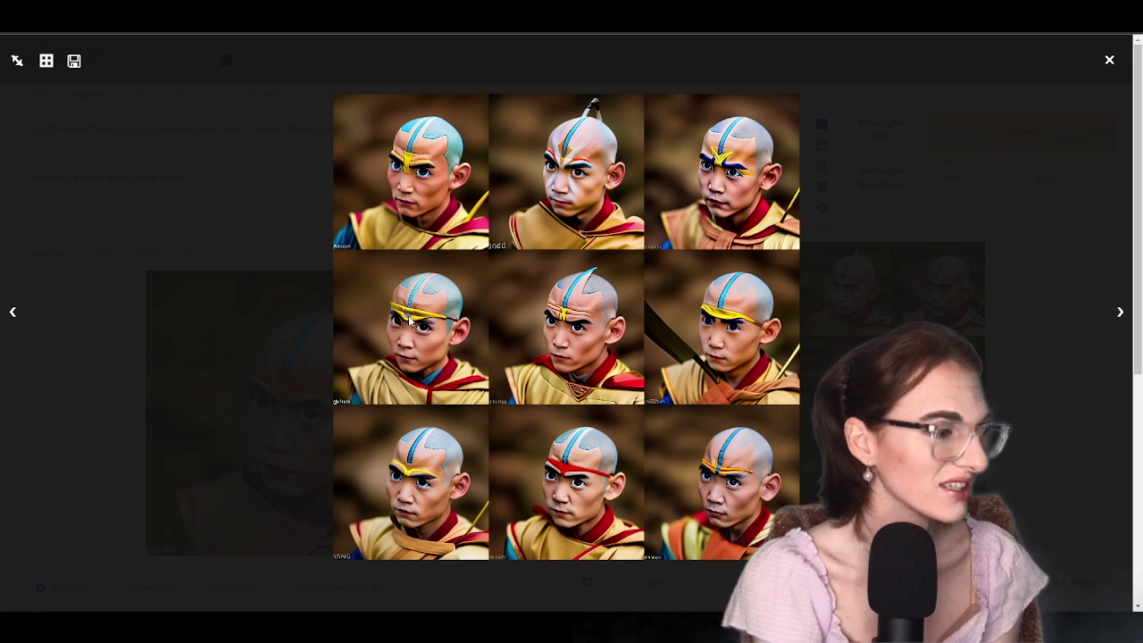
click(274, 246)
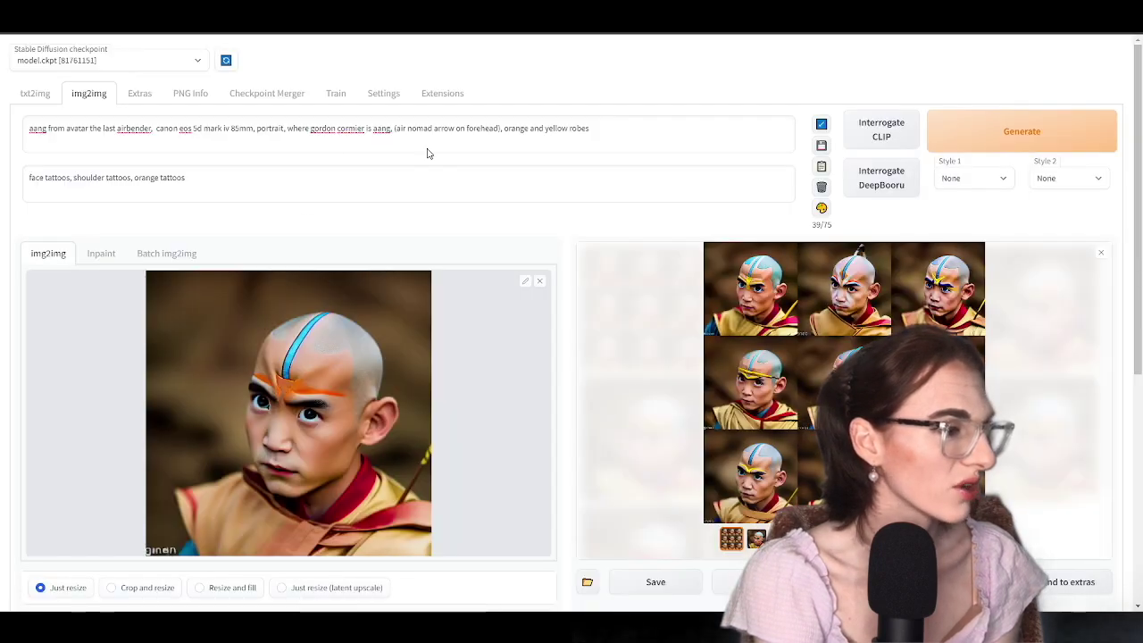
click(960, 255)
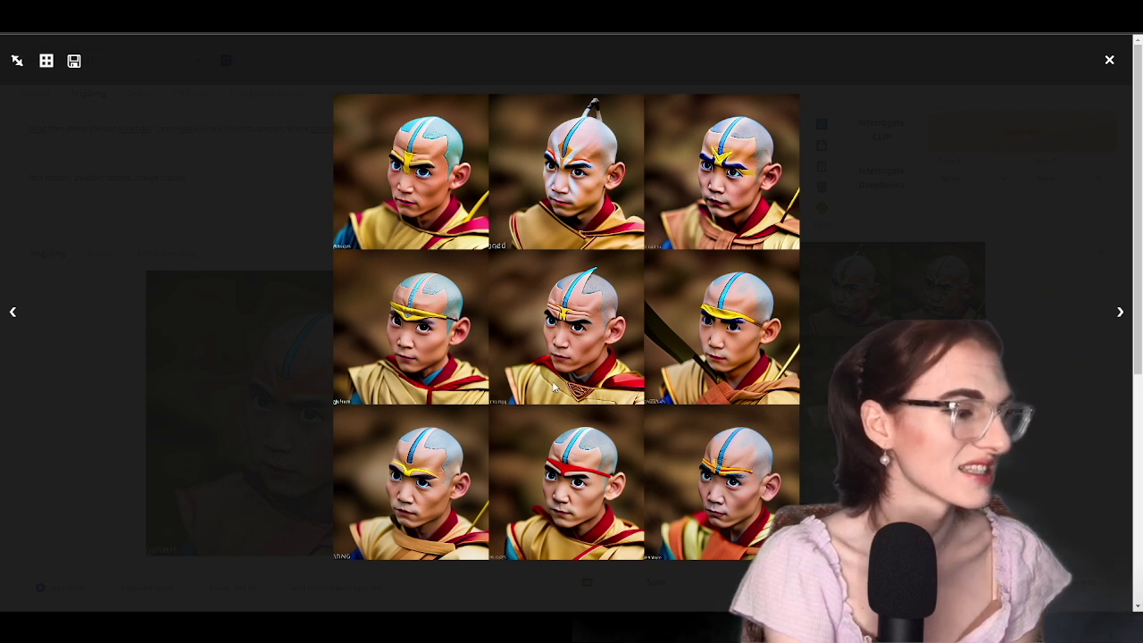
click(559, 310)
Review the sampling, size, batch count, CFG scale and denoising settings used for the robed portraits
scroll(350, 280, down, 5)
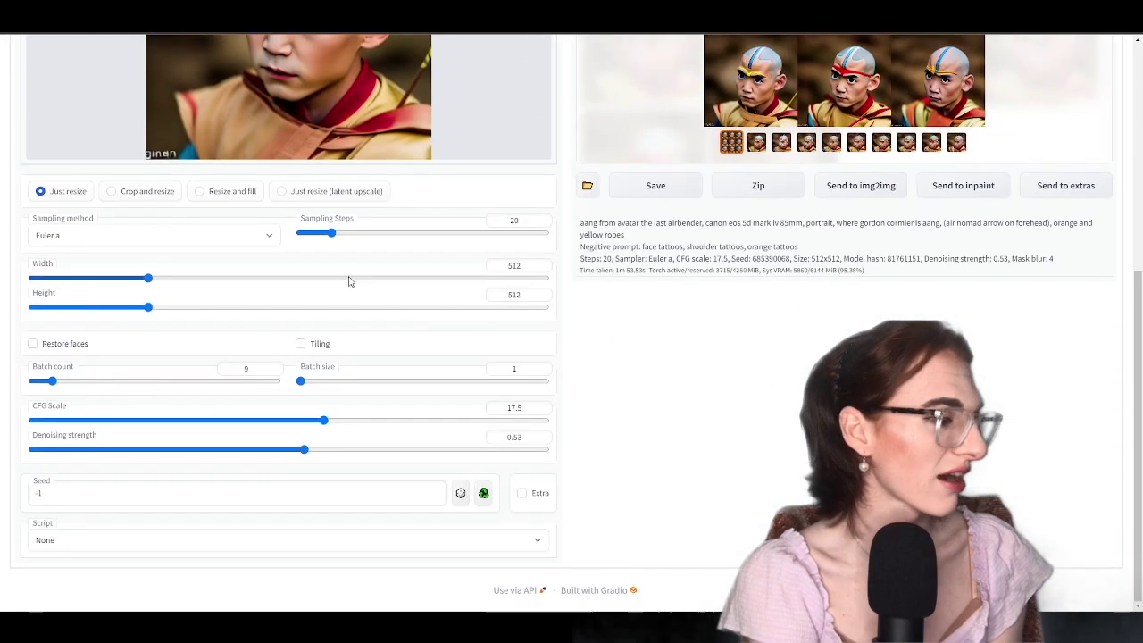
scroll(247, 459, up, 1)
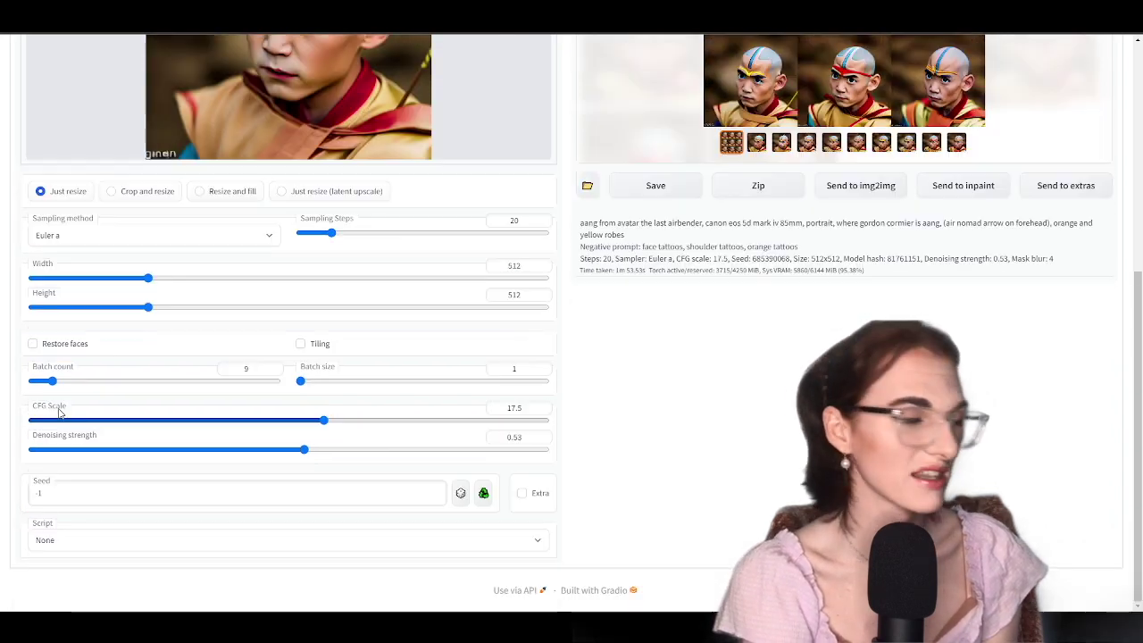
scroll(294, 487, down, 1)
scroll(332, 437, up, 7)
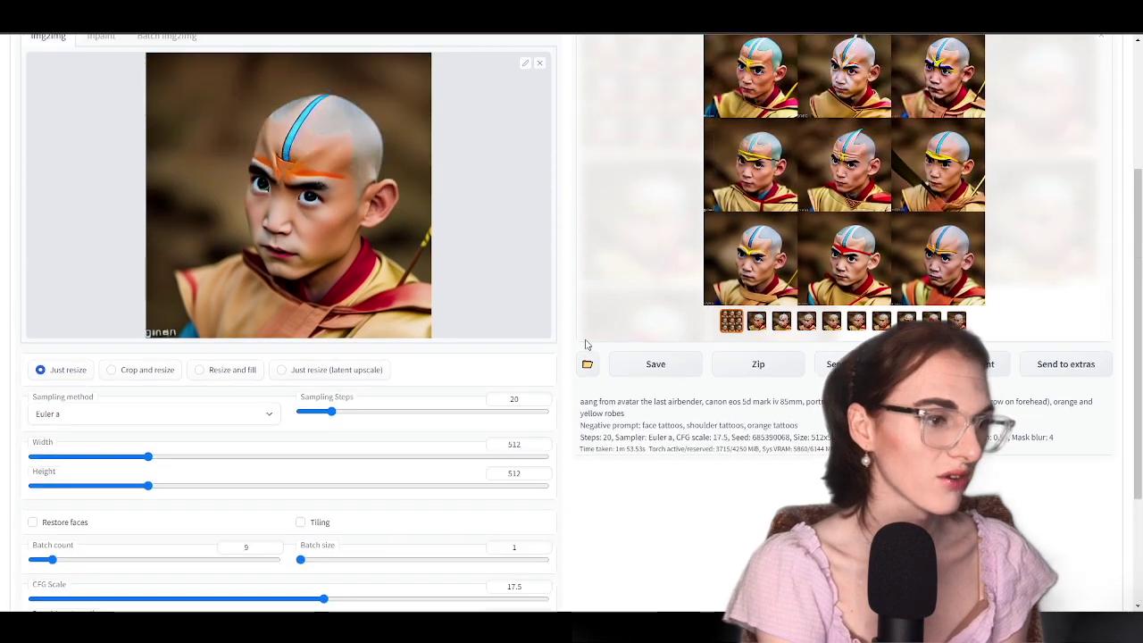
scroll(631, 332, down, 6)
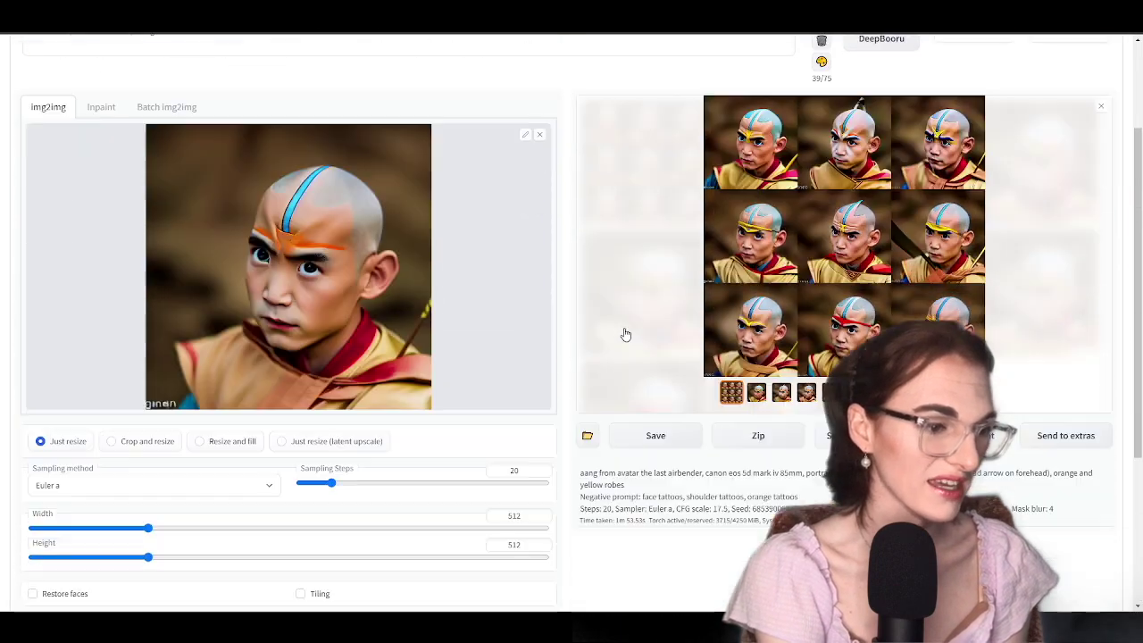
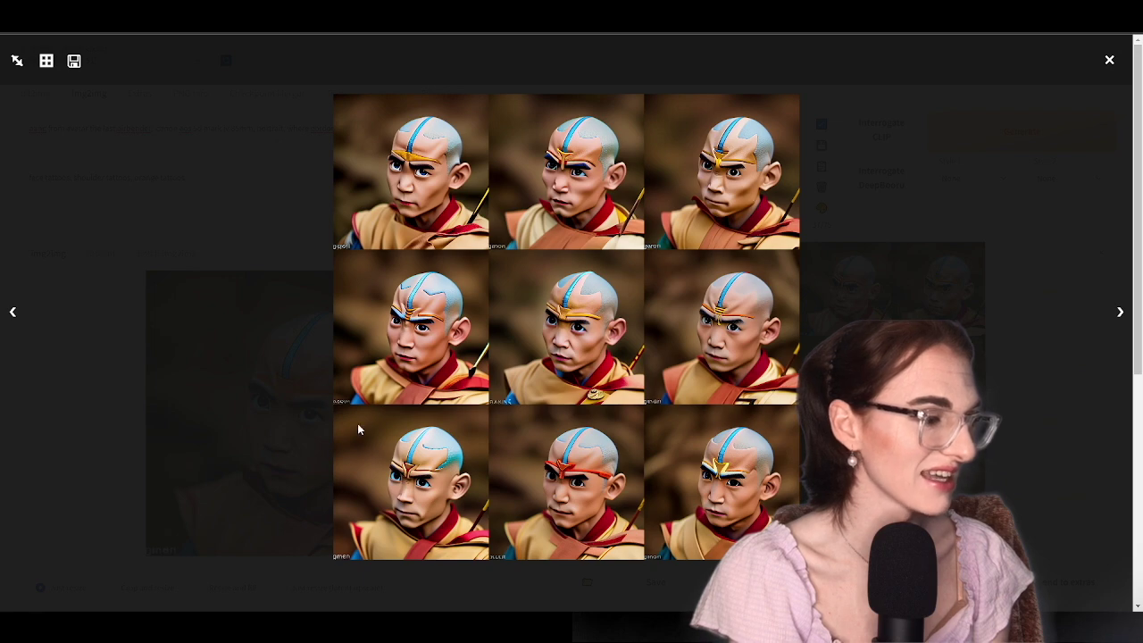
Compare the result grids from the revised prompts at full size, looking at the forehead arrow and orange markings
click(1053, 223)
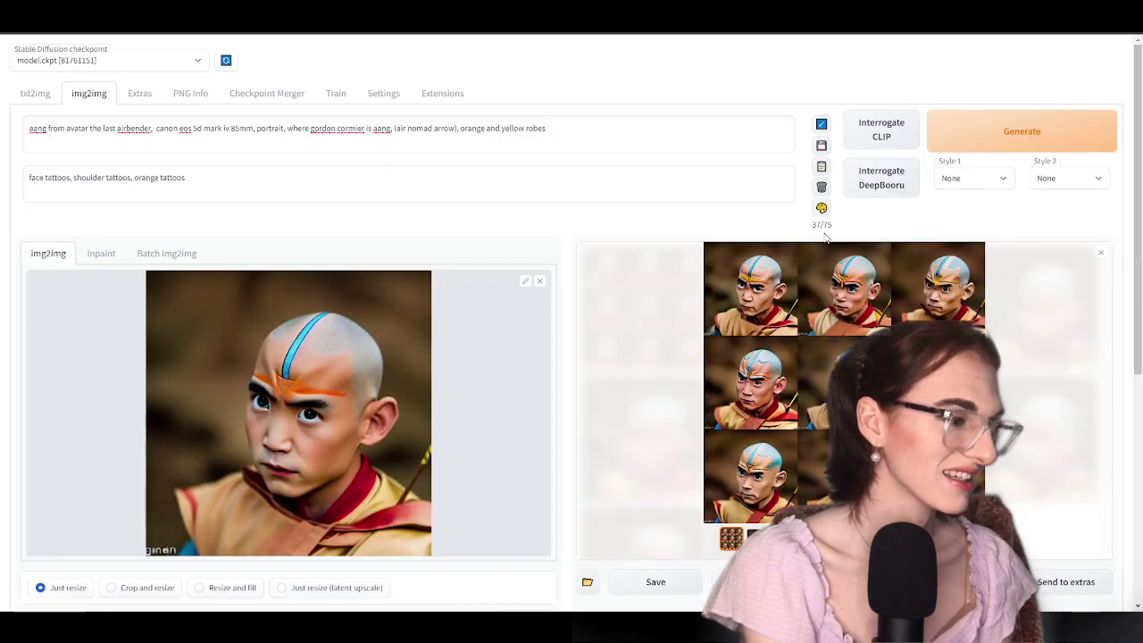
scroll(446, 337, down, 2)
scroll(446, 337, up, 2)
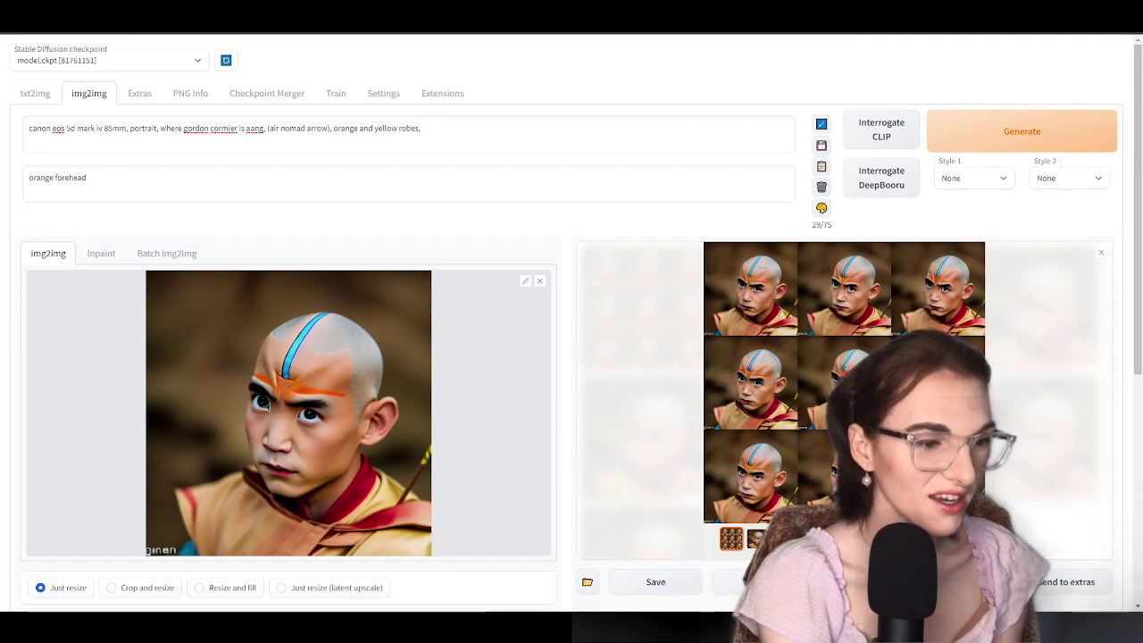
click(844, 383)
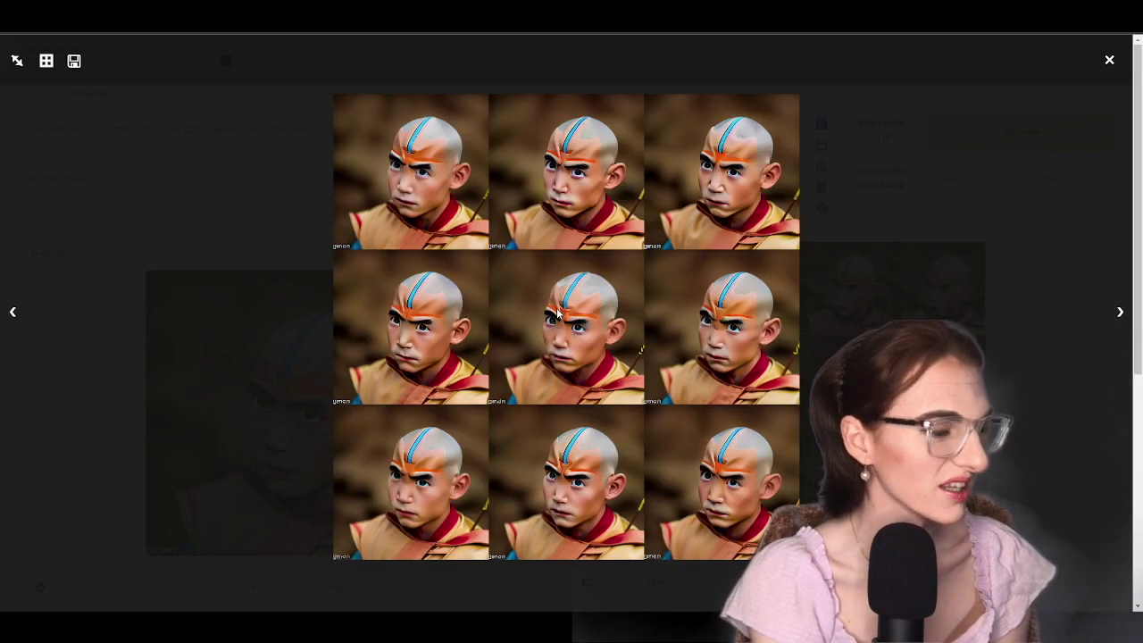
key(Right)
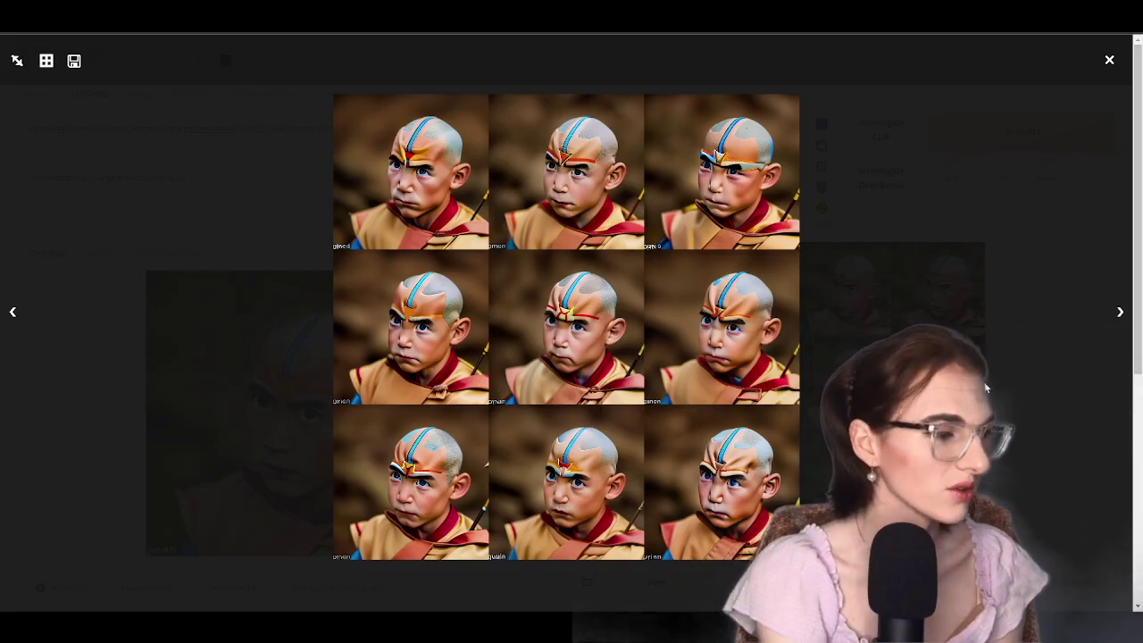
key(Escape)
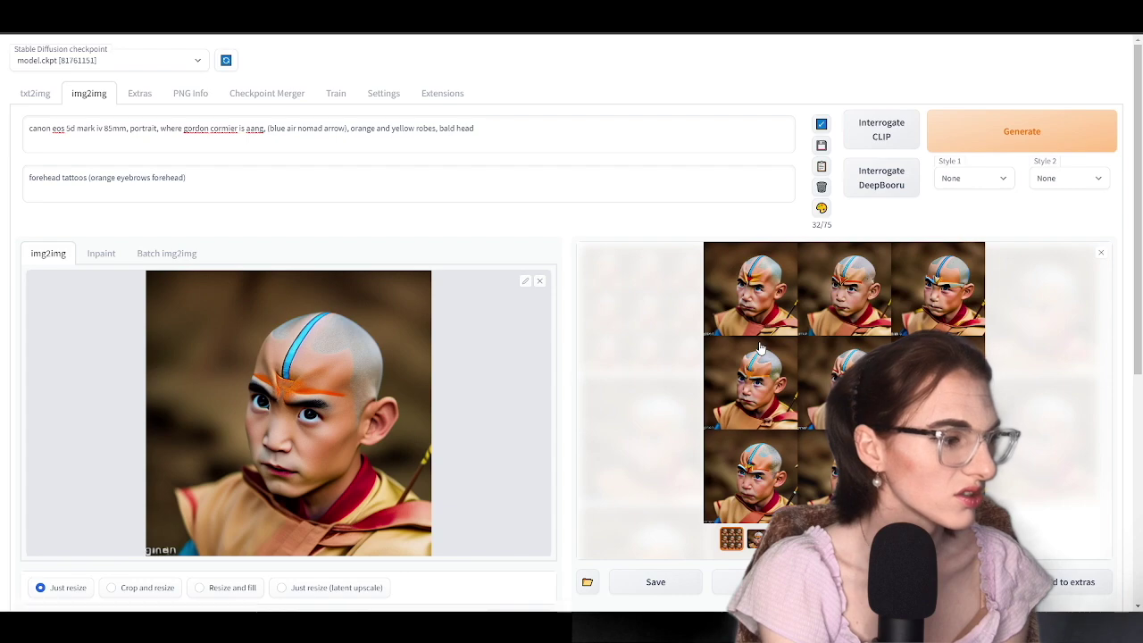
Send the generated robed portrait to inpainting and paint a mask over the forehead around the blue arrow
click(101, 252)
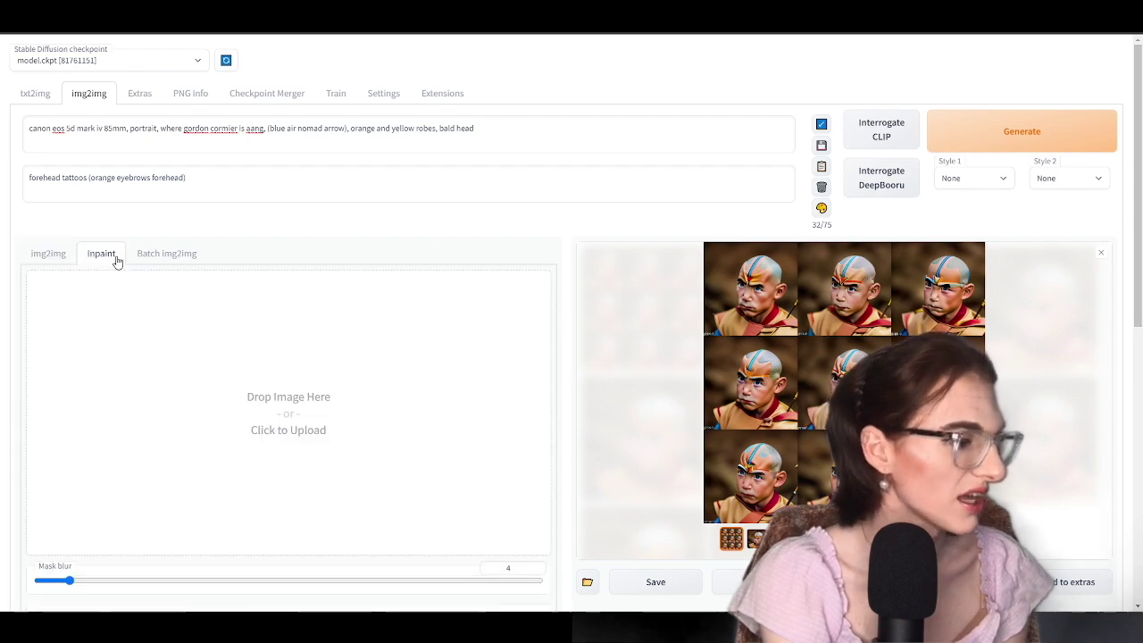
scroll(294, 330, down, 3)
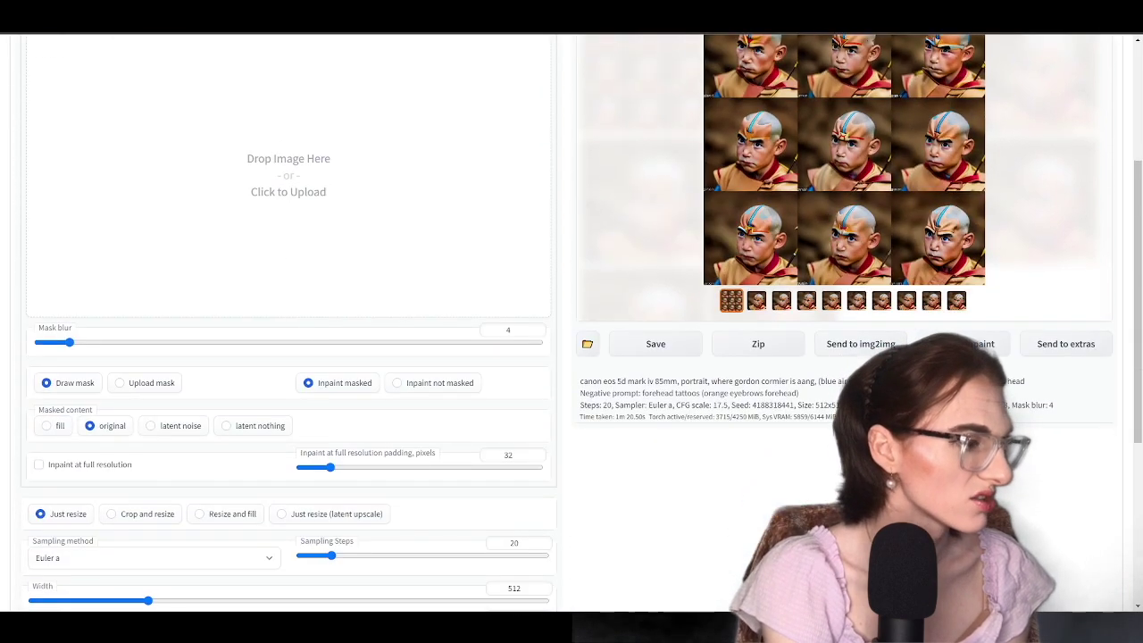
click(969, 344)
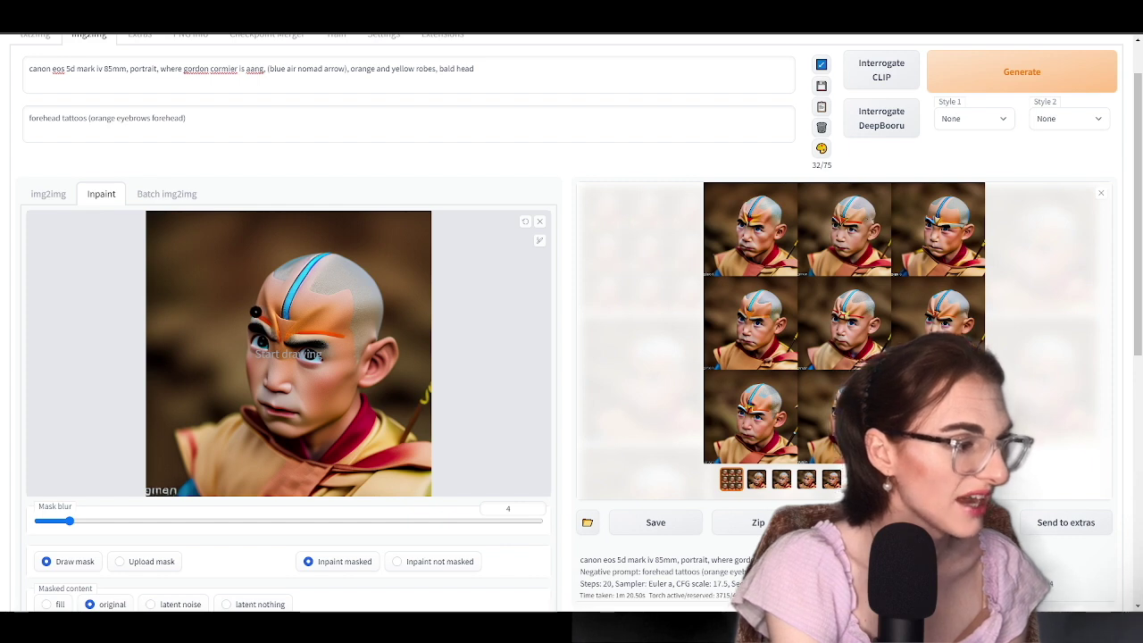
mouse_move(259, 313)
mouse_down()
mouse_move(297, 339)
mouse_move(346, 336)
mouse_move(324, 304)
mouse_move(305, 324)
mouse_up()
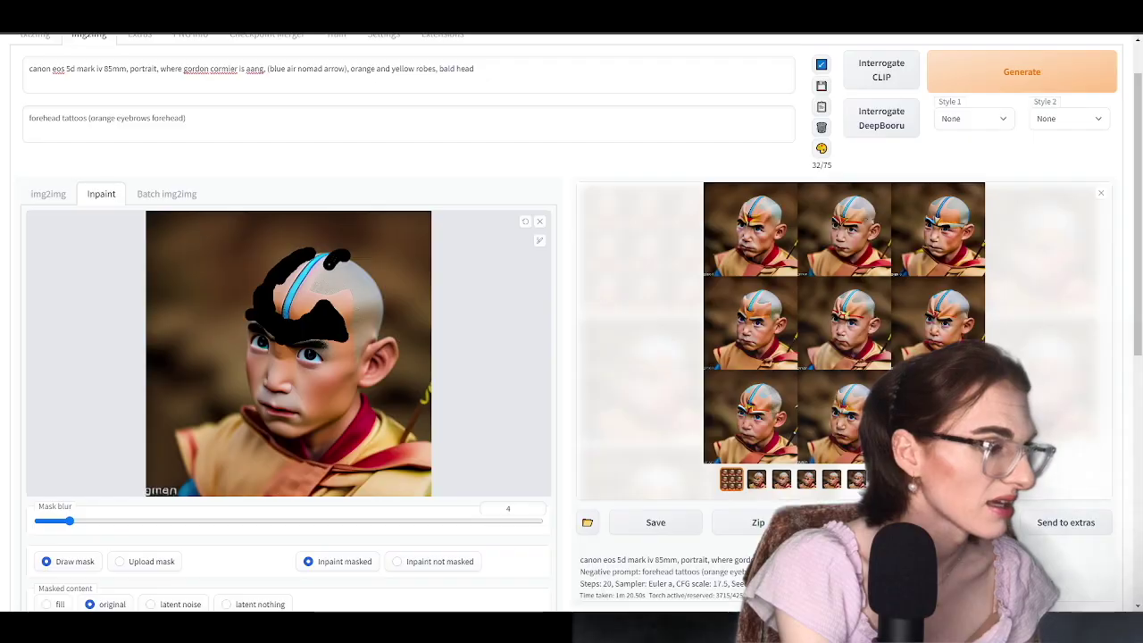
click(888, 291)
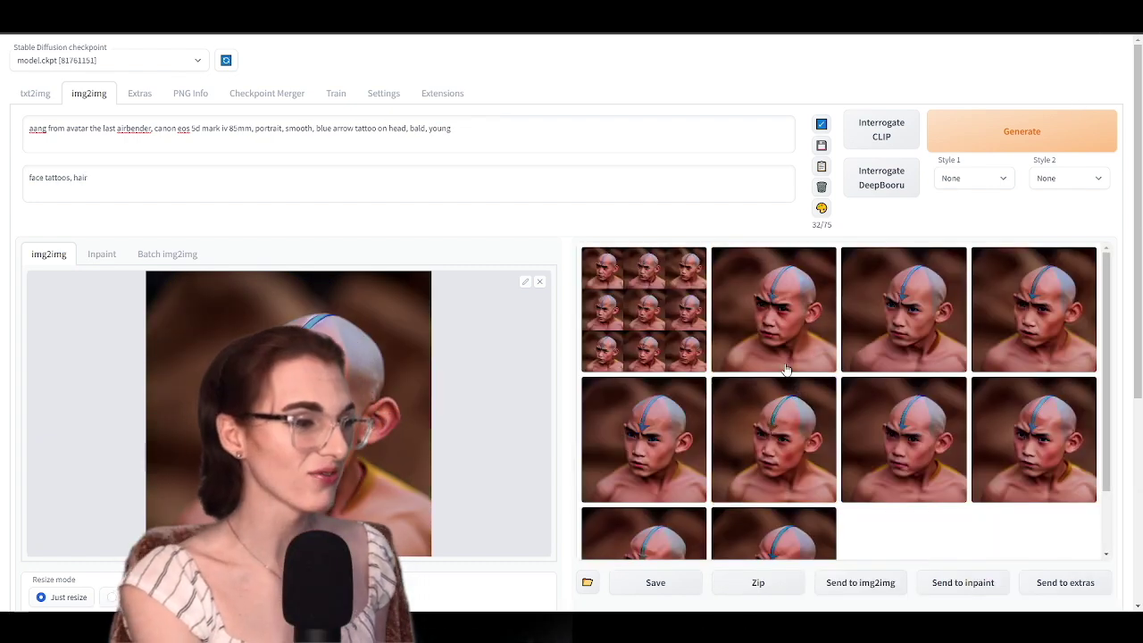
Look through the new gallery of shirtless portraits, viewing the first and second individual images enlarged
scroll(804, 372, down, 2)
scroll(777, 342, up, 2)
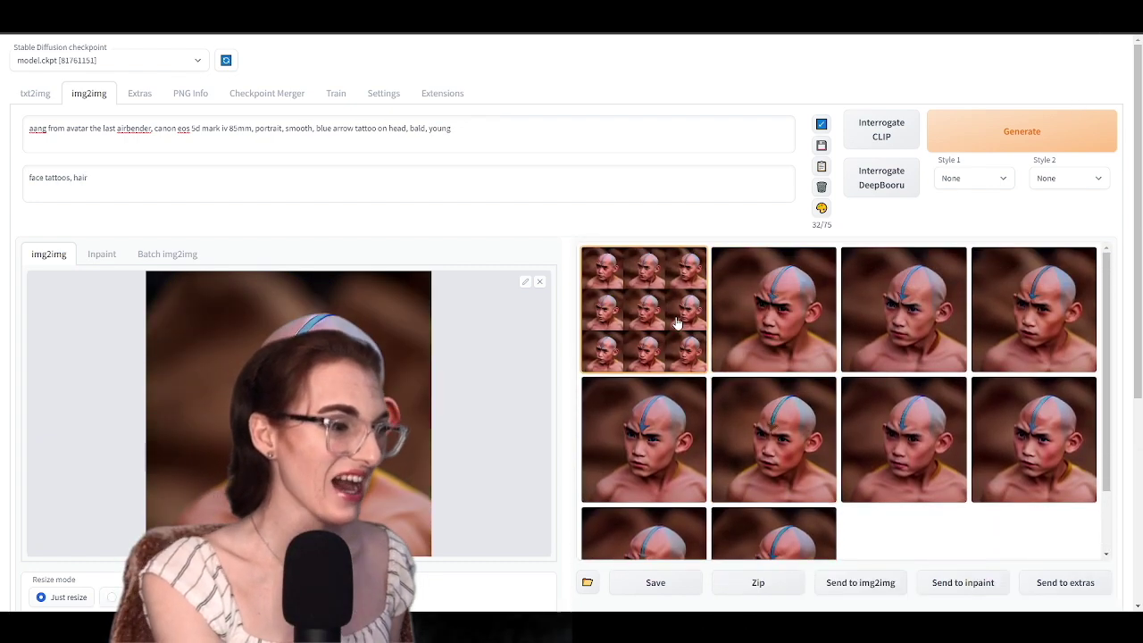
scroll(774, 321, down, 2)
click(762, 277)
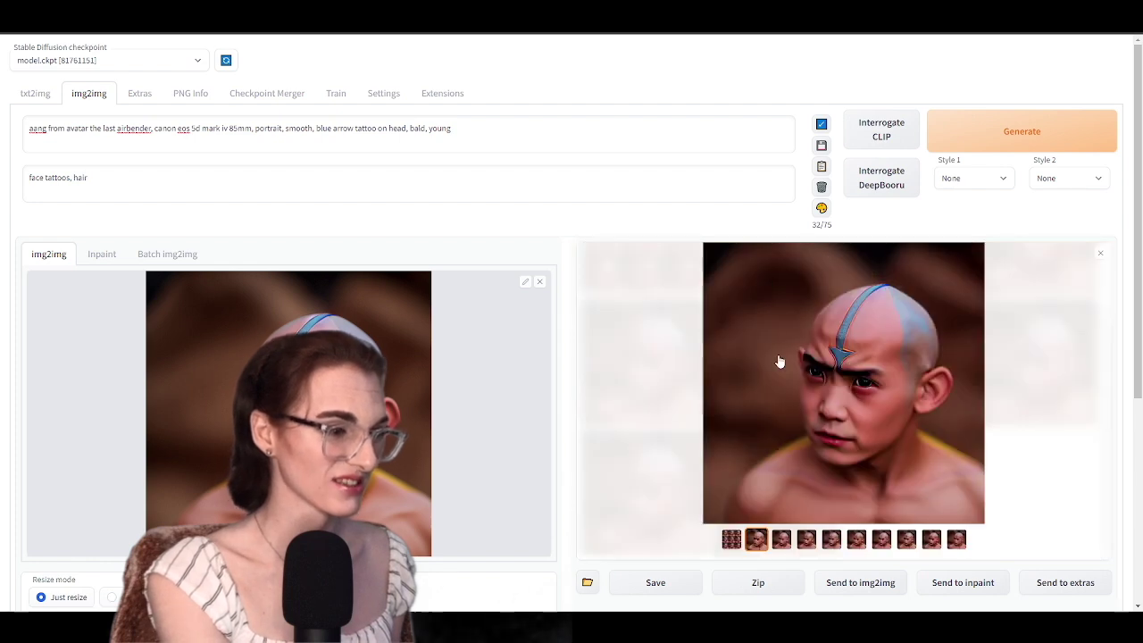
click(781, 540)
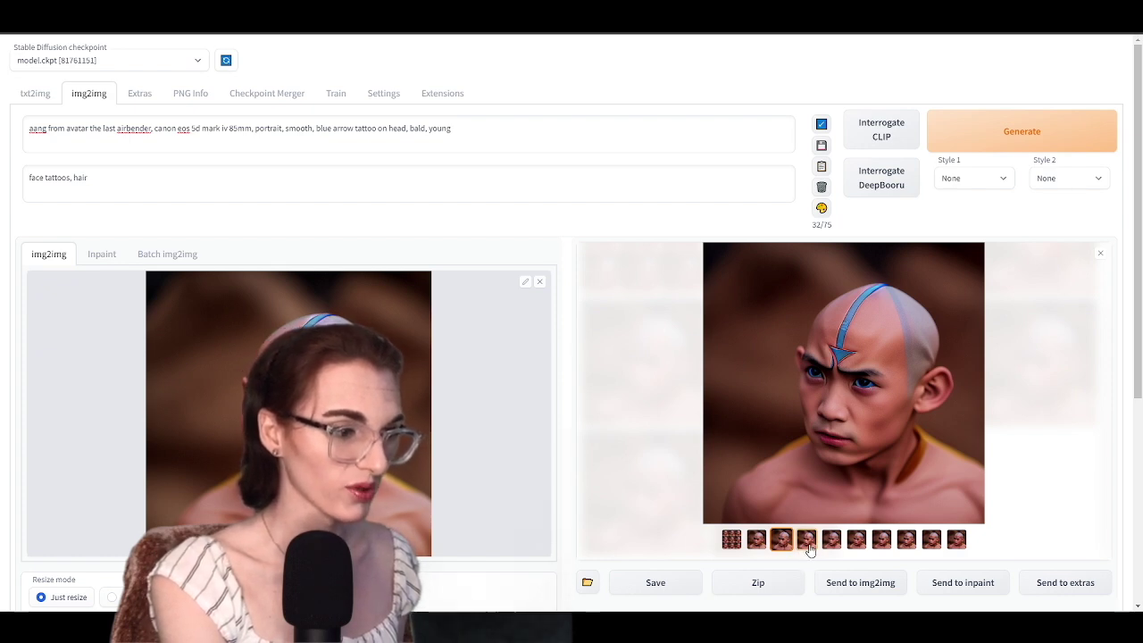
View the third to ninth shirtless portraits enlarged, checking the forehead arrow and the skin tone on the scalp
click(808, 541)
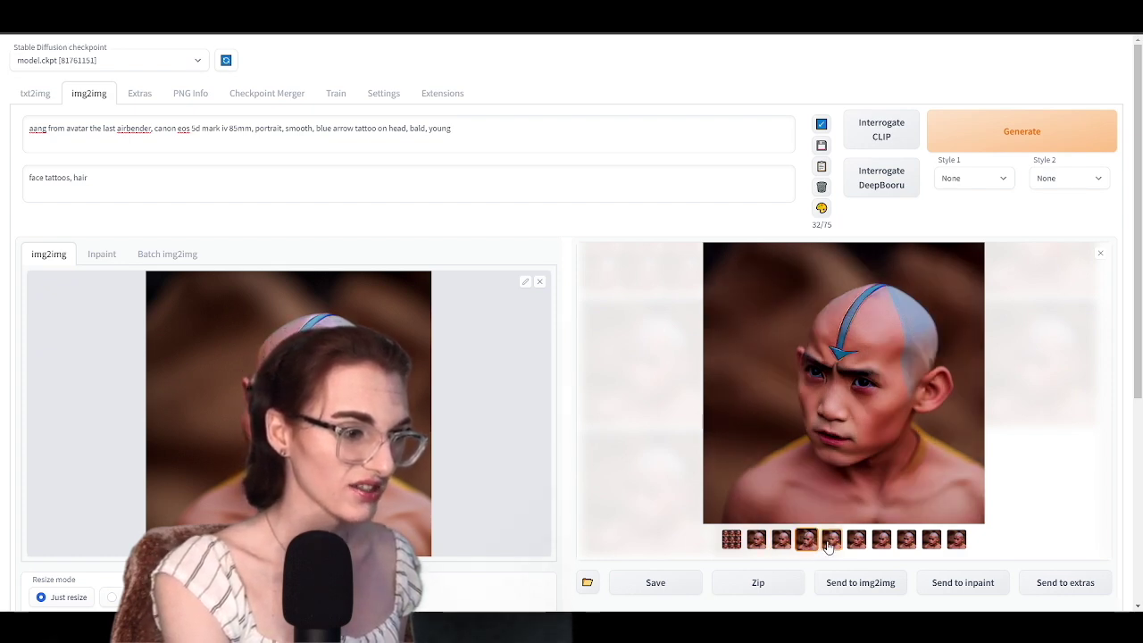
click(830, 543)
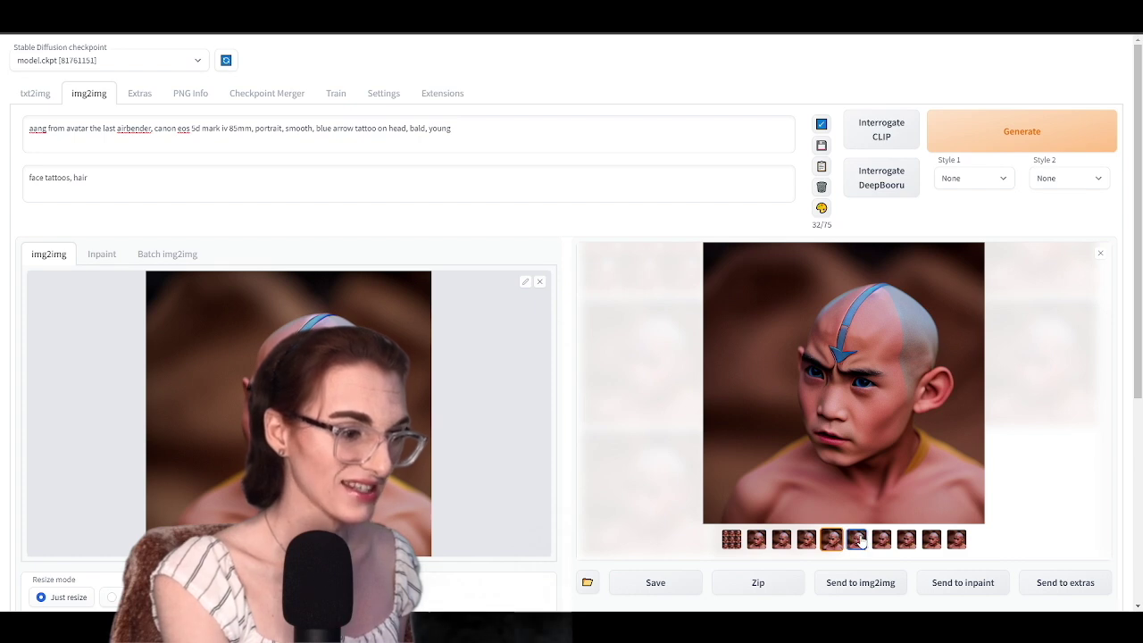
click(860, 541)
click(881, 543)
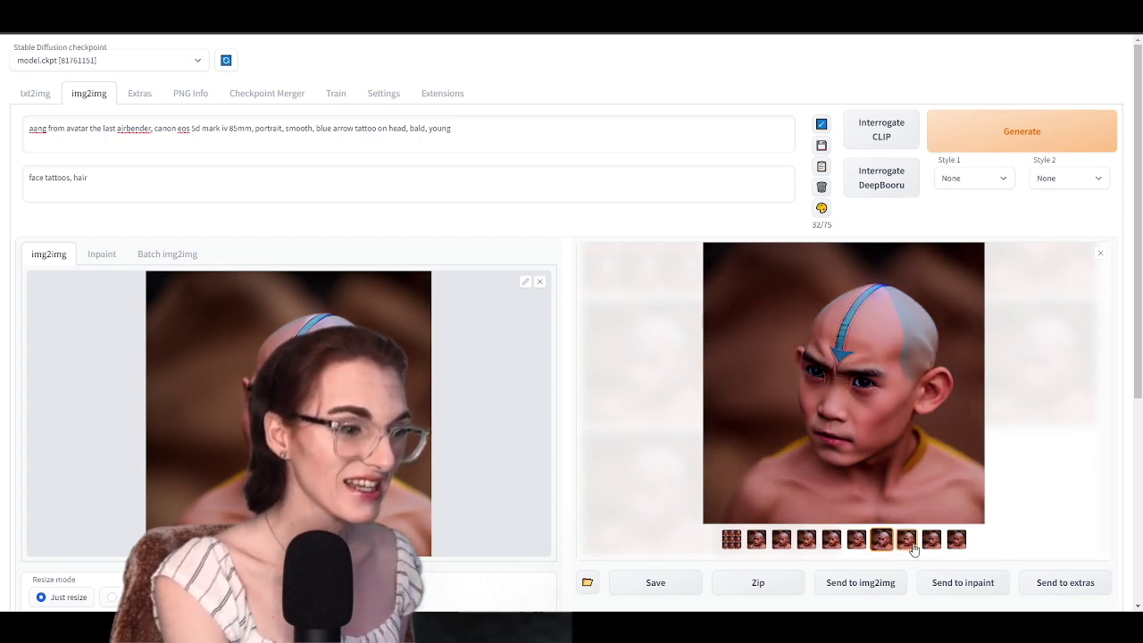
click(908, 543)
click(931, 545)
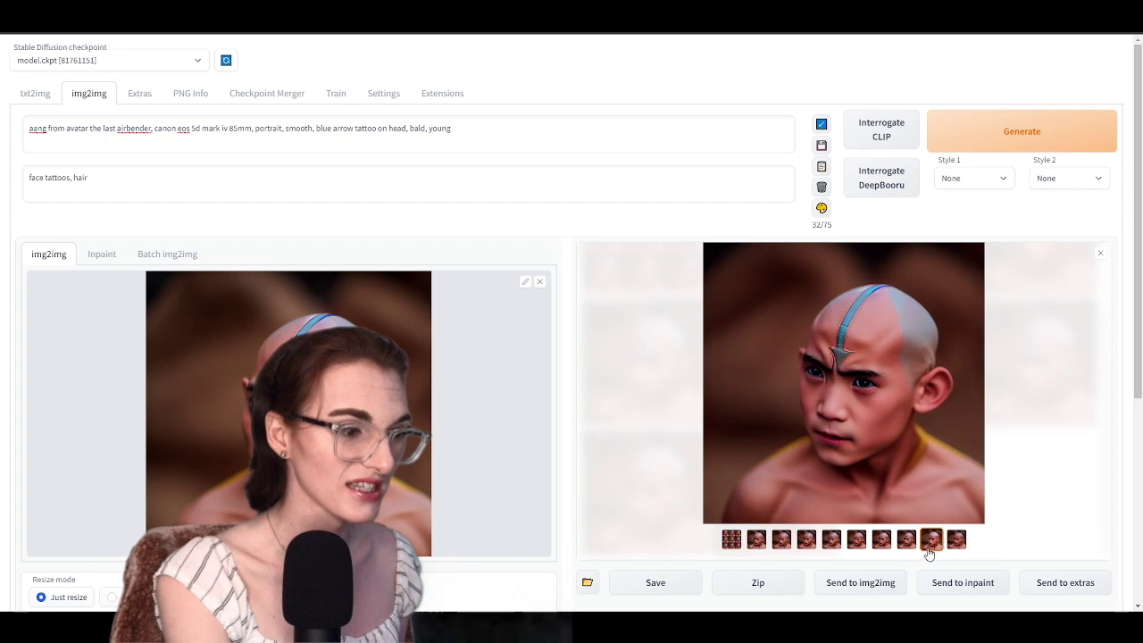
click(954, 542)
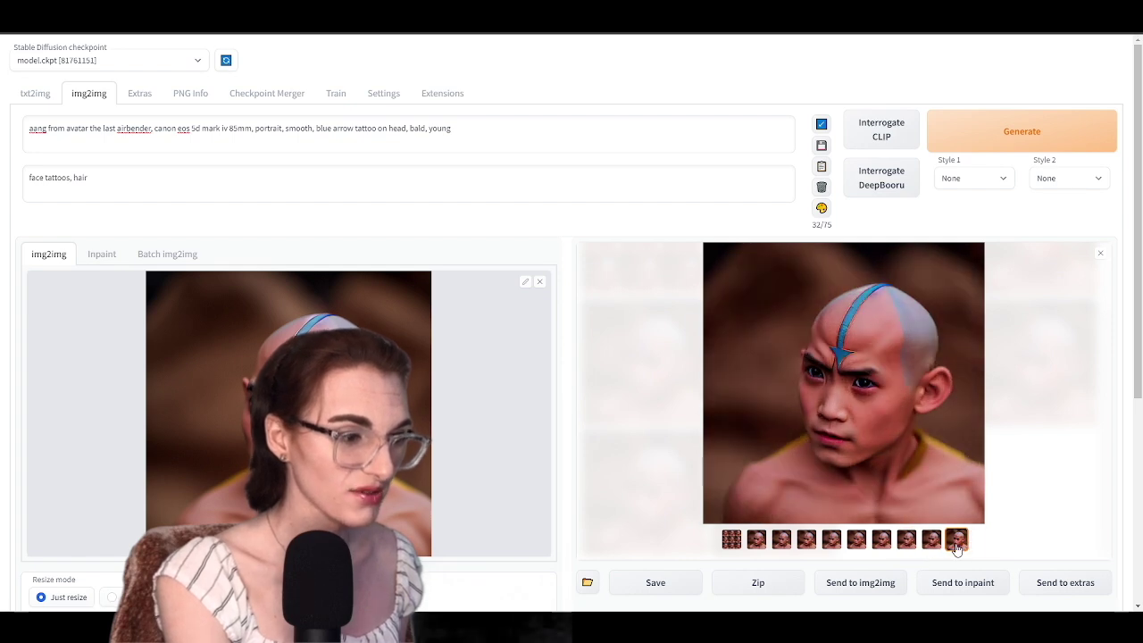
Compare the second, third, fourth, seventh and ninth shirtless portraits by switching back and forth between them
click(901, 549)
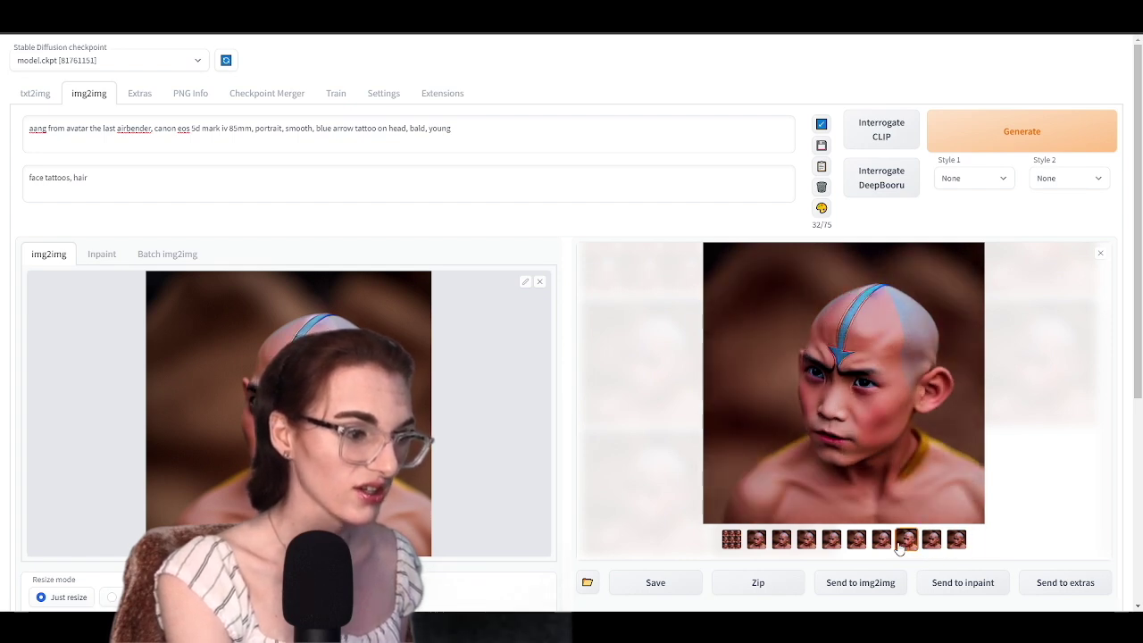
click(959, 547)
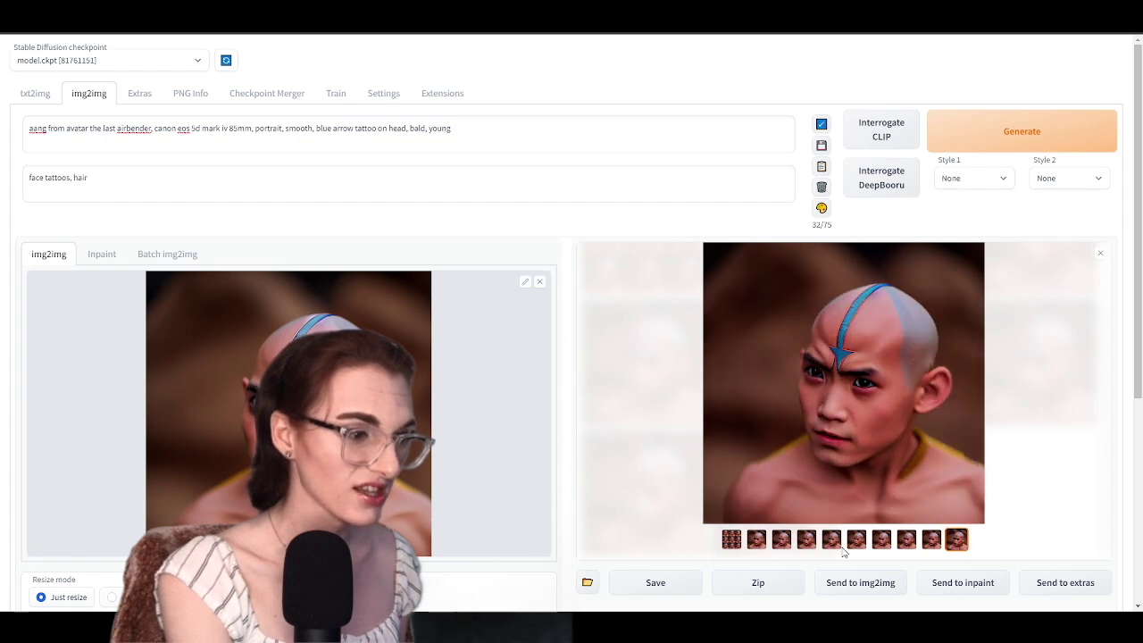
click(830, 550)
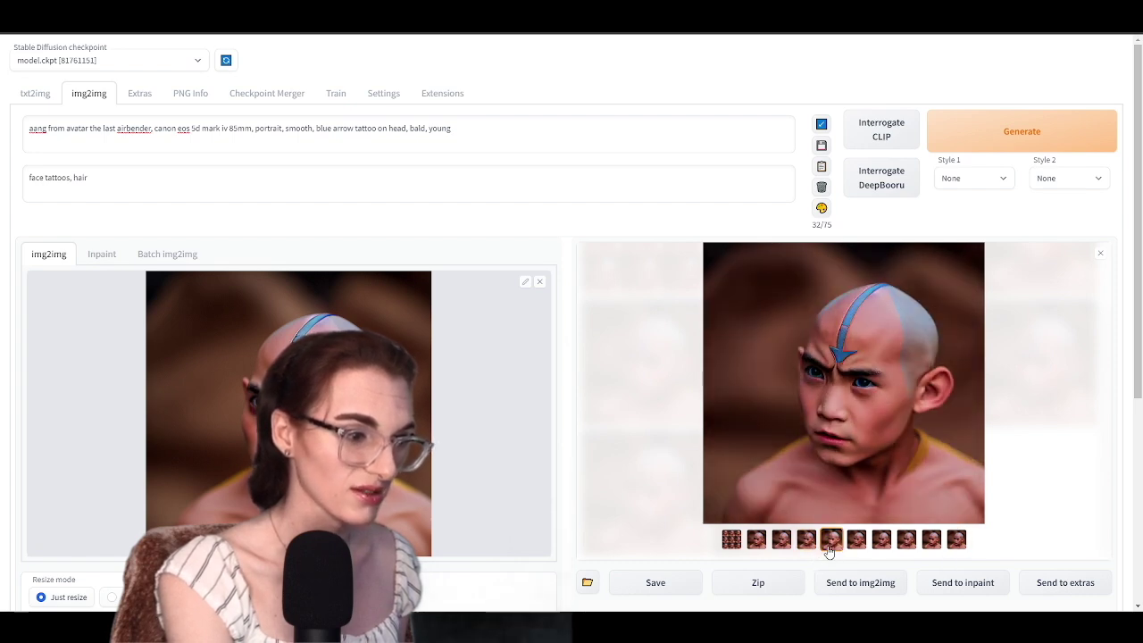
click(807, 543)
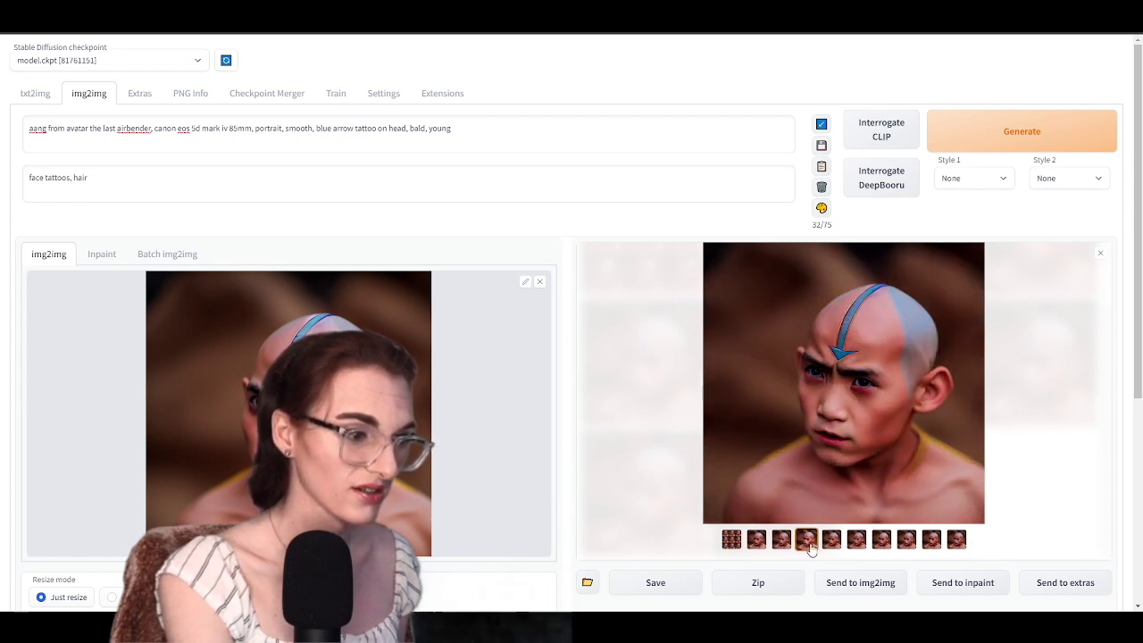
click(954, 550)
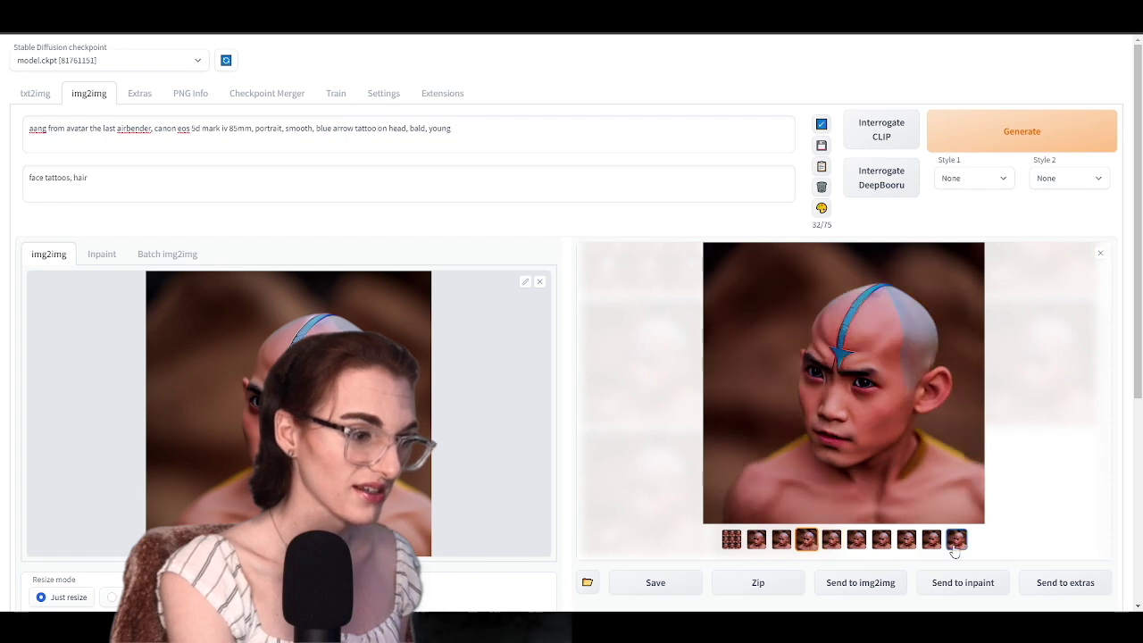
click(786, 543)
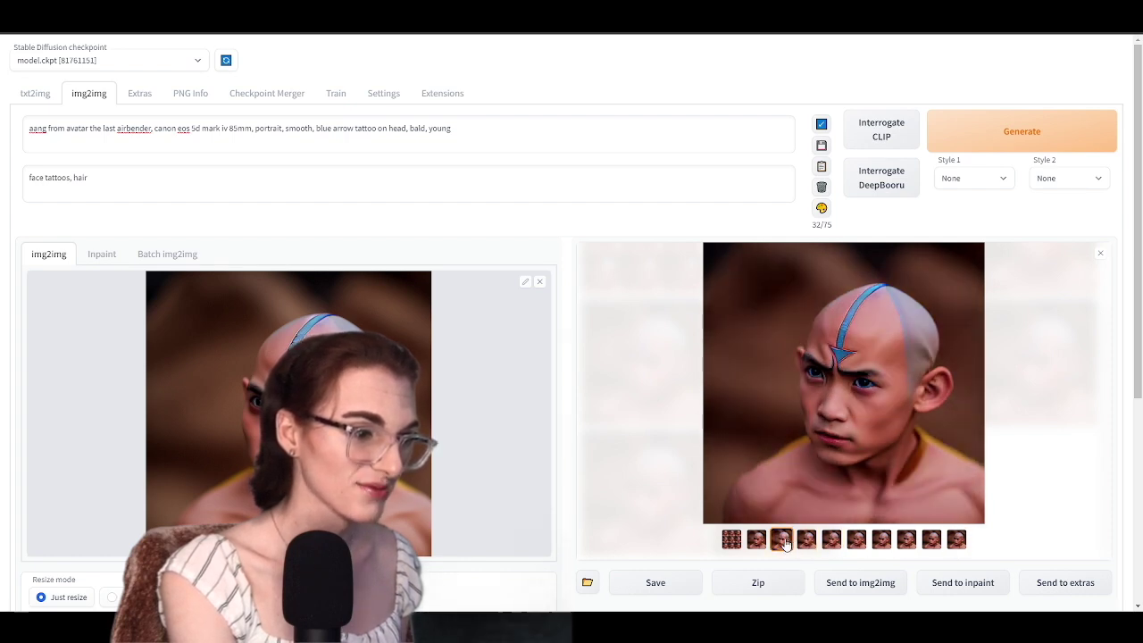
click(805, 544)
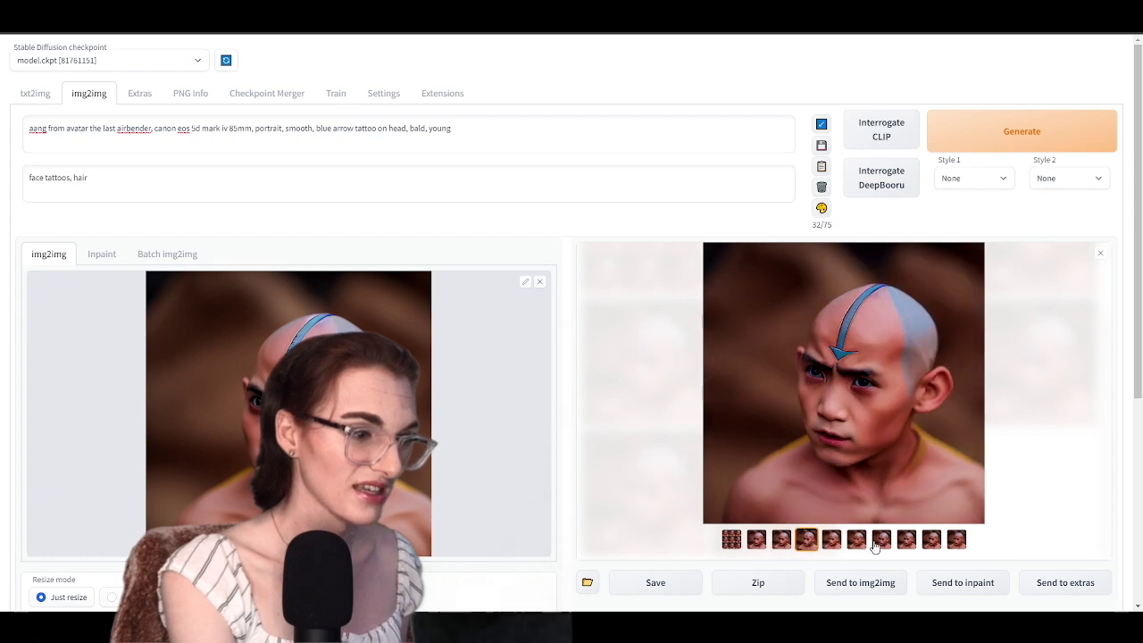
click(957, 547)
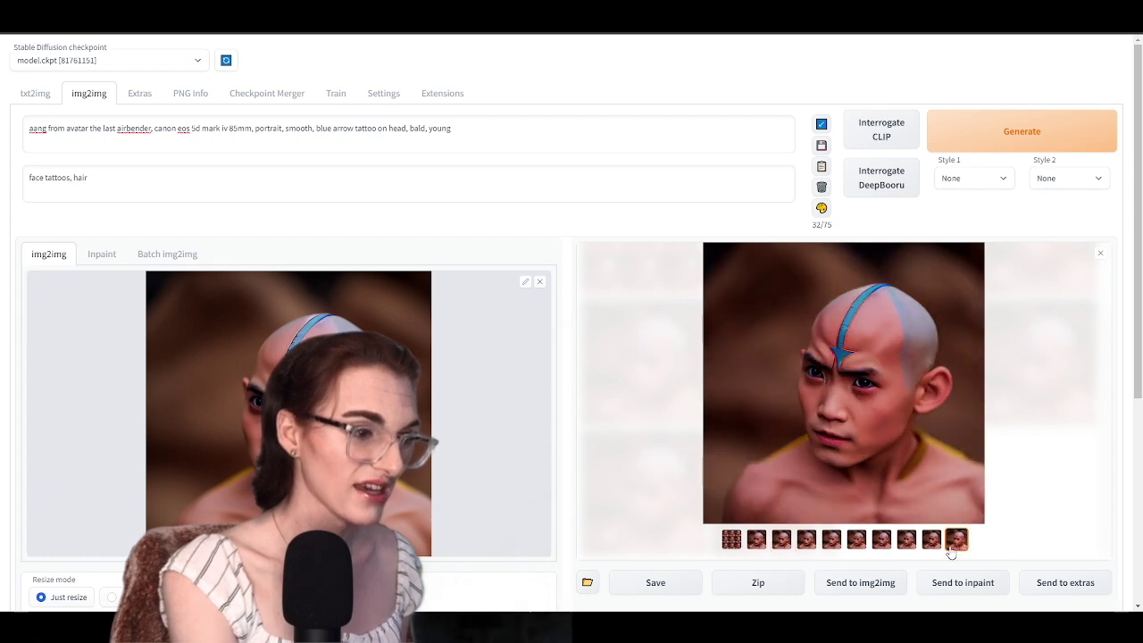
click(813, 542)
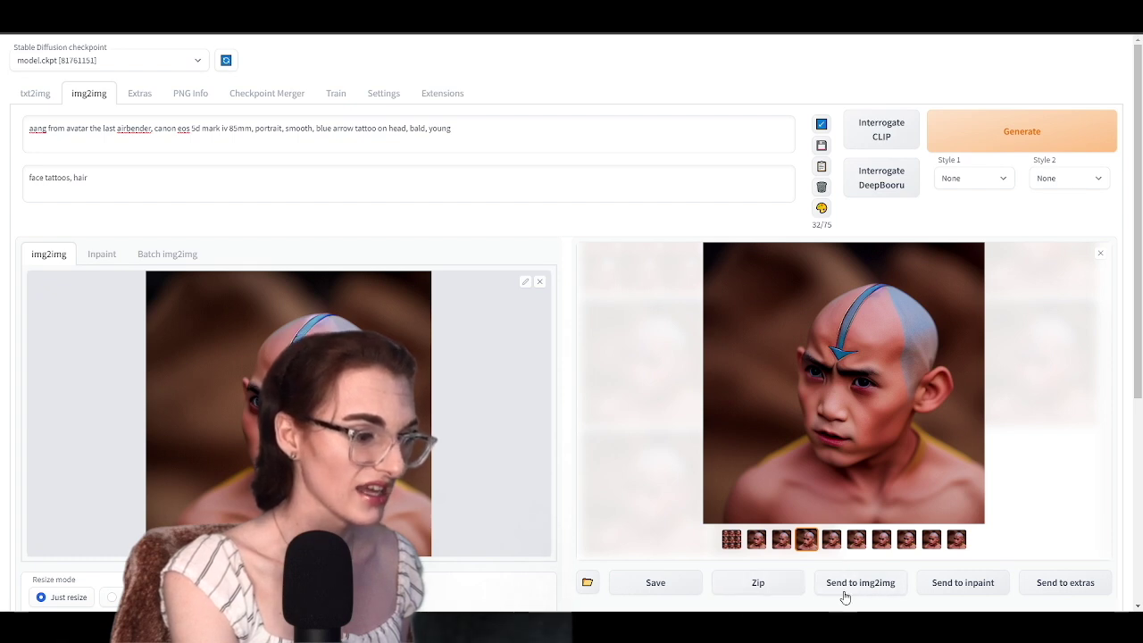
Look through the first four portraits of the batch made with the negative prompt "face tattoos, (hair)"
click(732, 540)
click(757, 540)
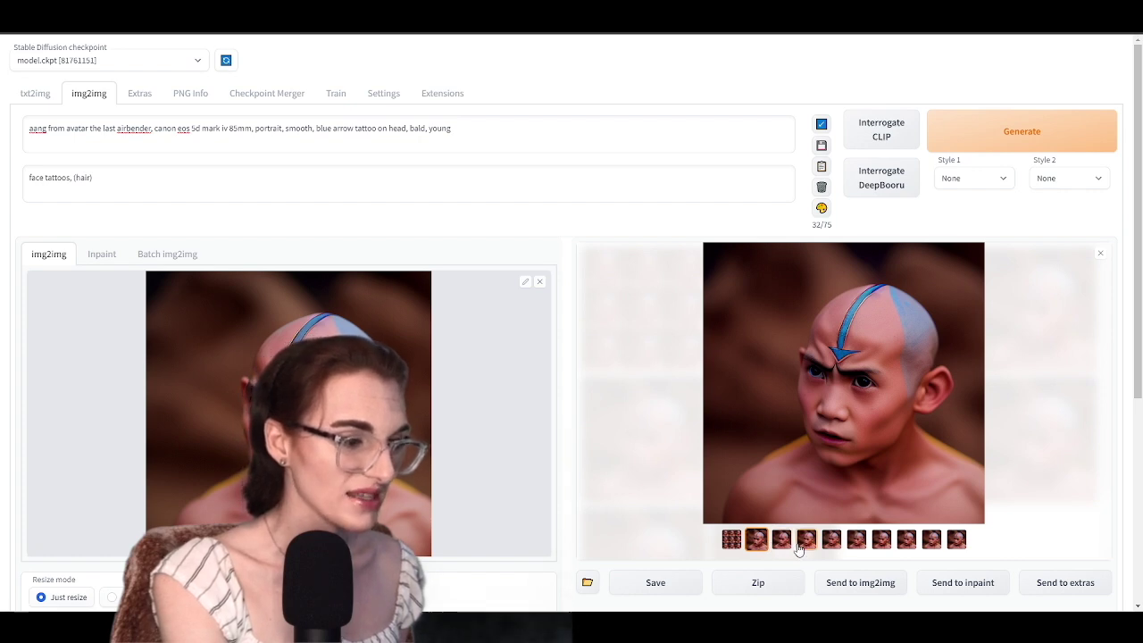
click(782, 541)
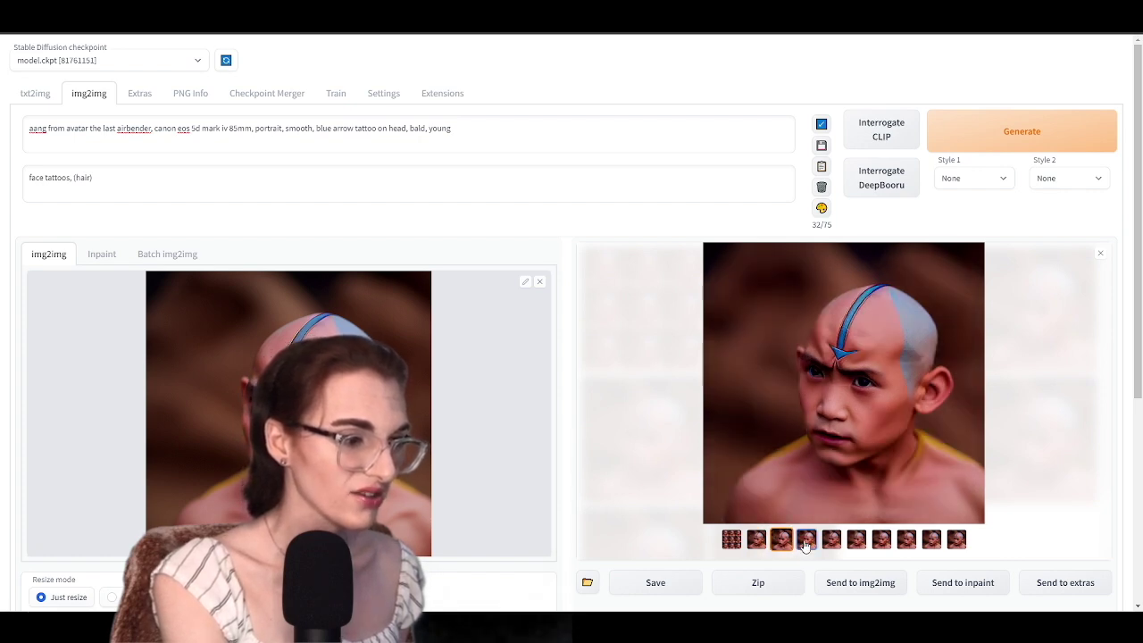
click(806, 541)
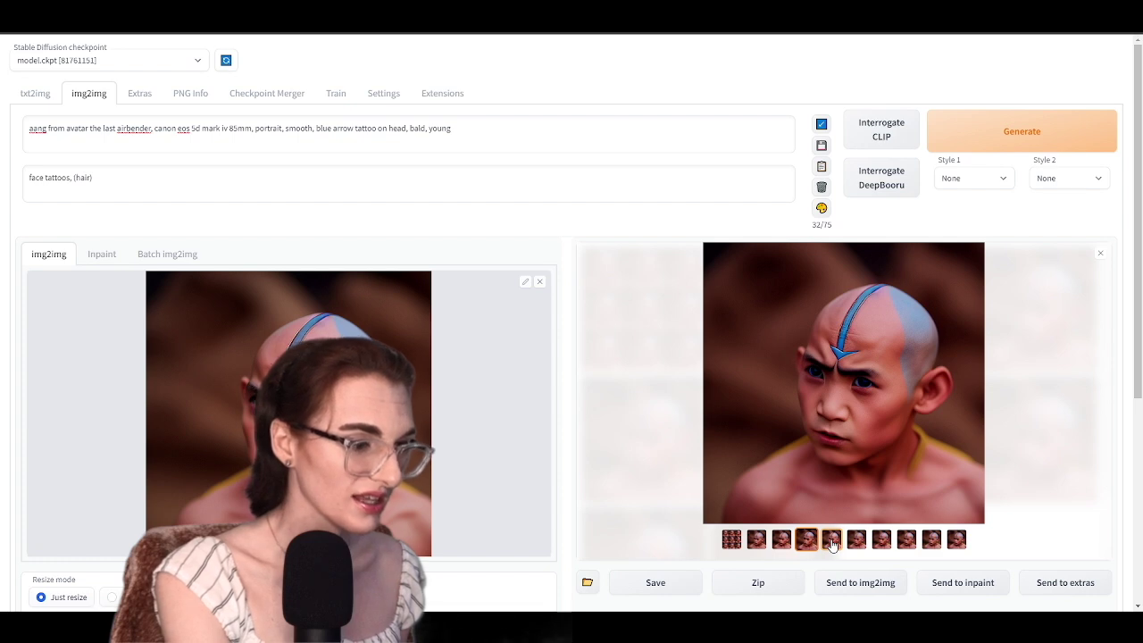
click(831, 541)
Choose the third portrait of the "(hair)" negative-prompt batch and send it to inpainting
click(806, 541)
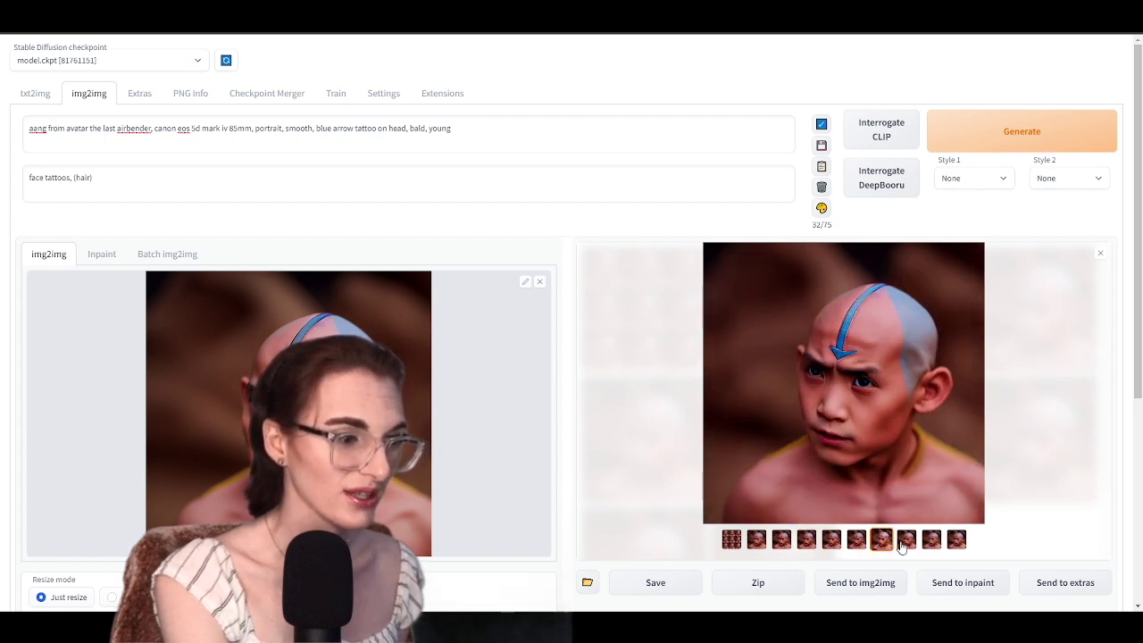
scroll(932, 541, down, 1)
click(956, 585)
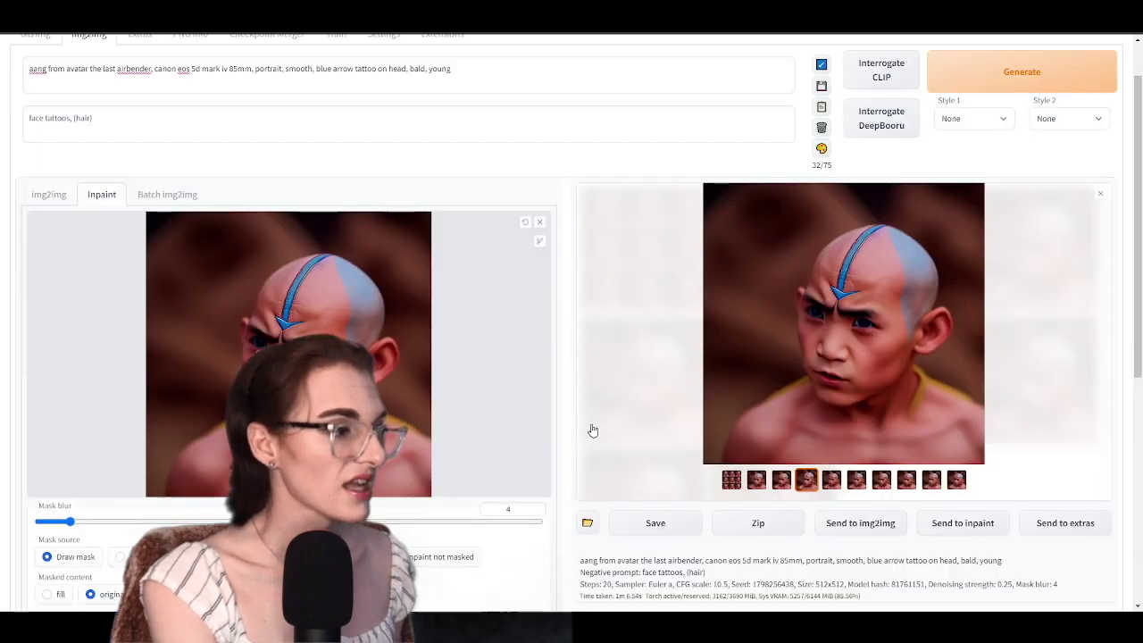
scroll(447, 413, down, 1)
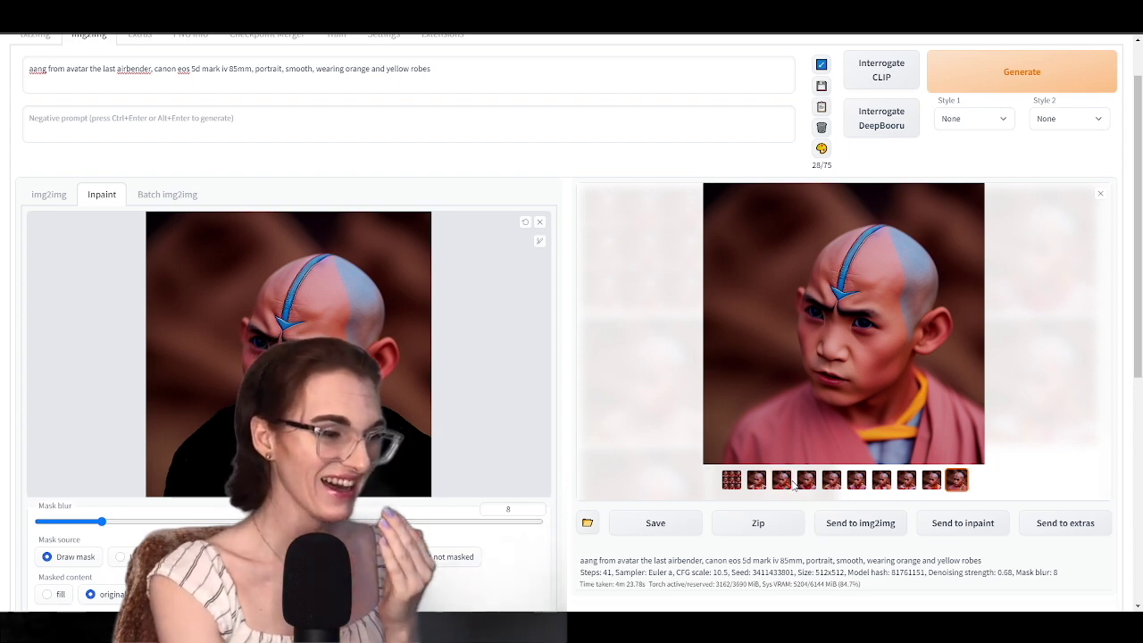
Look through the second to ninth inpainted portraits generated with "wearing orange and yellow robes", examining the clothing on the shoulders
click(790, 484)
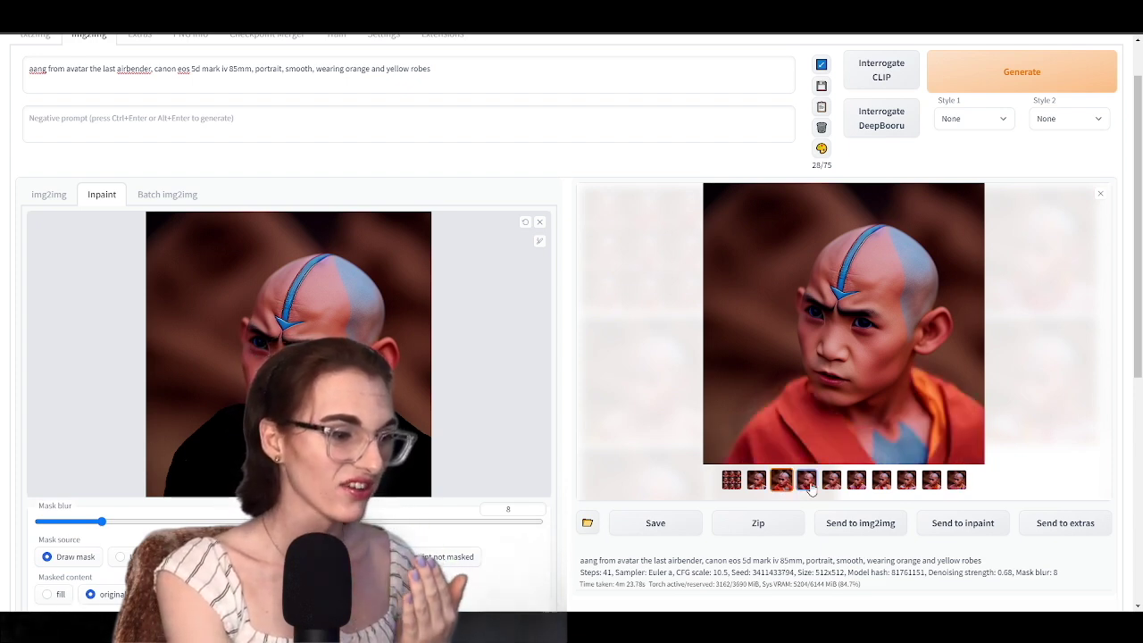
click(808, 483)
click(832, 482)
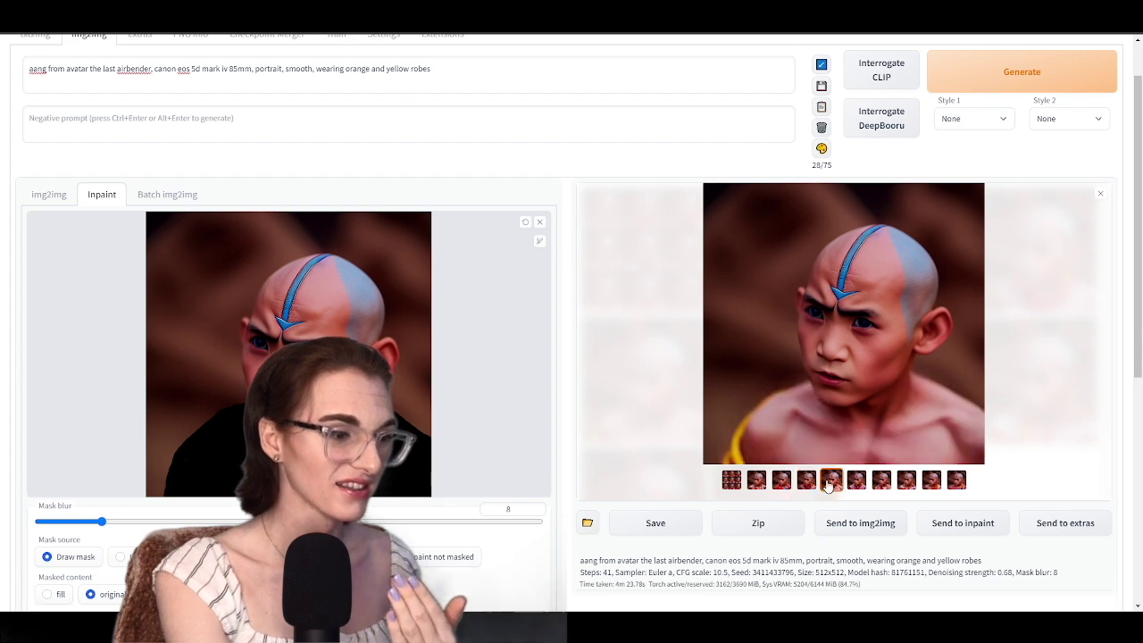
click(855, 482)
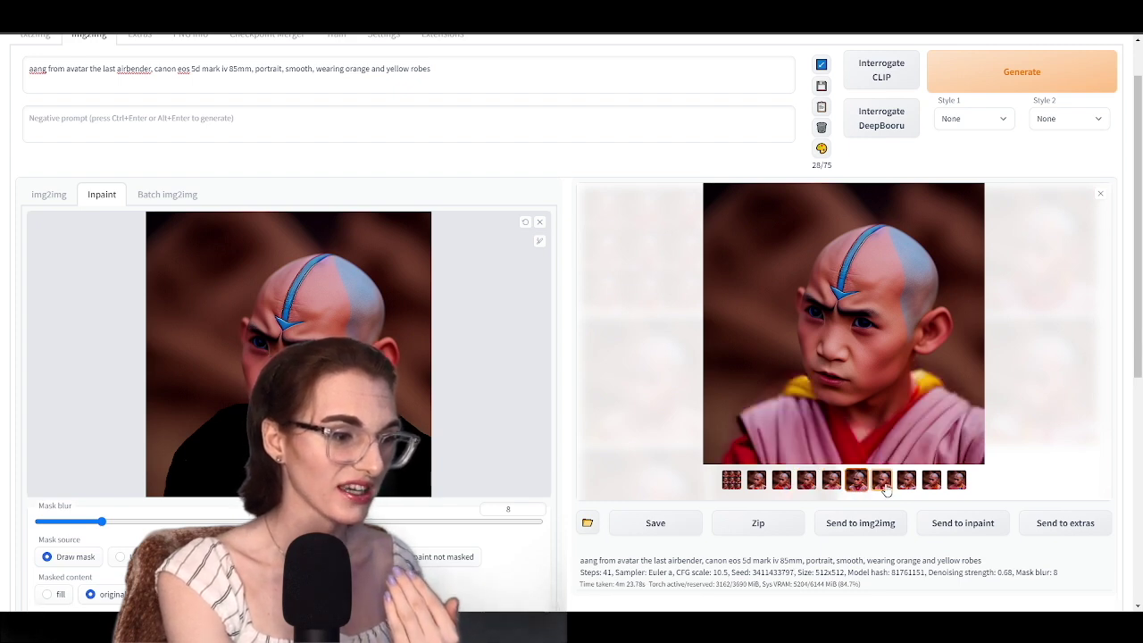
click(883, 483)
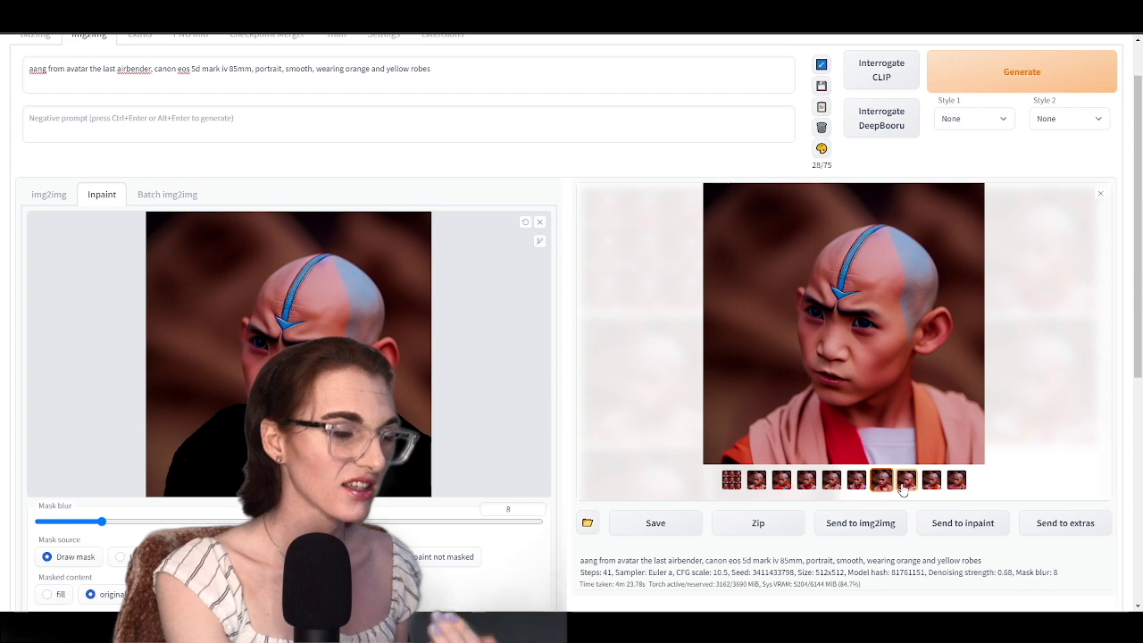
click(907, 483)
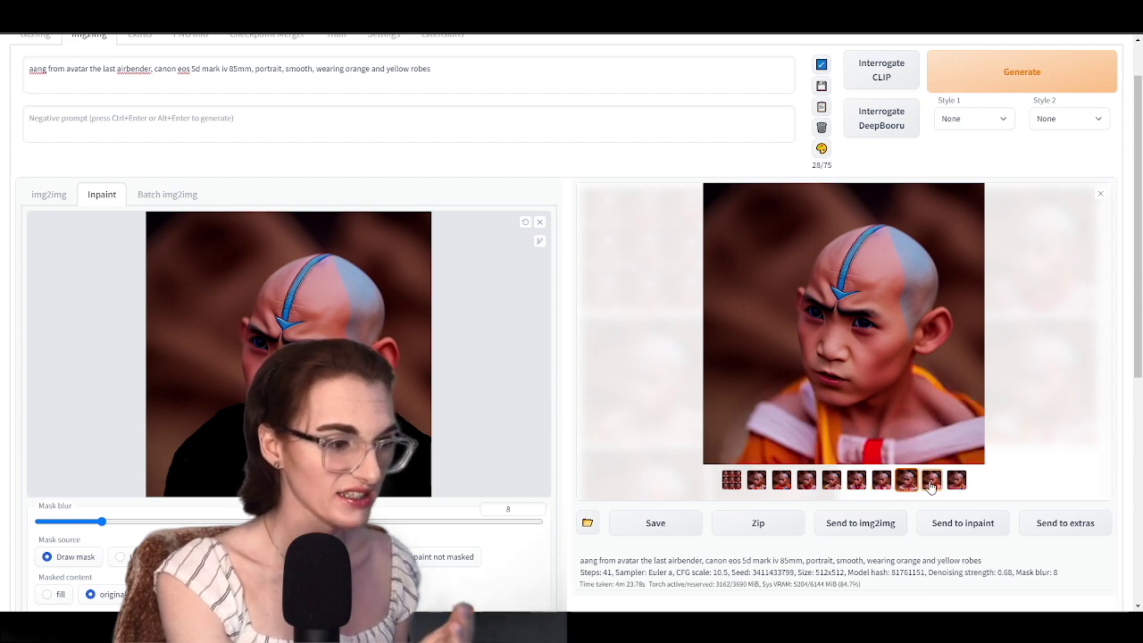
click(931, 484)
click(956, 483)
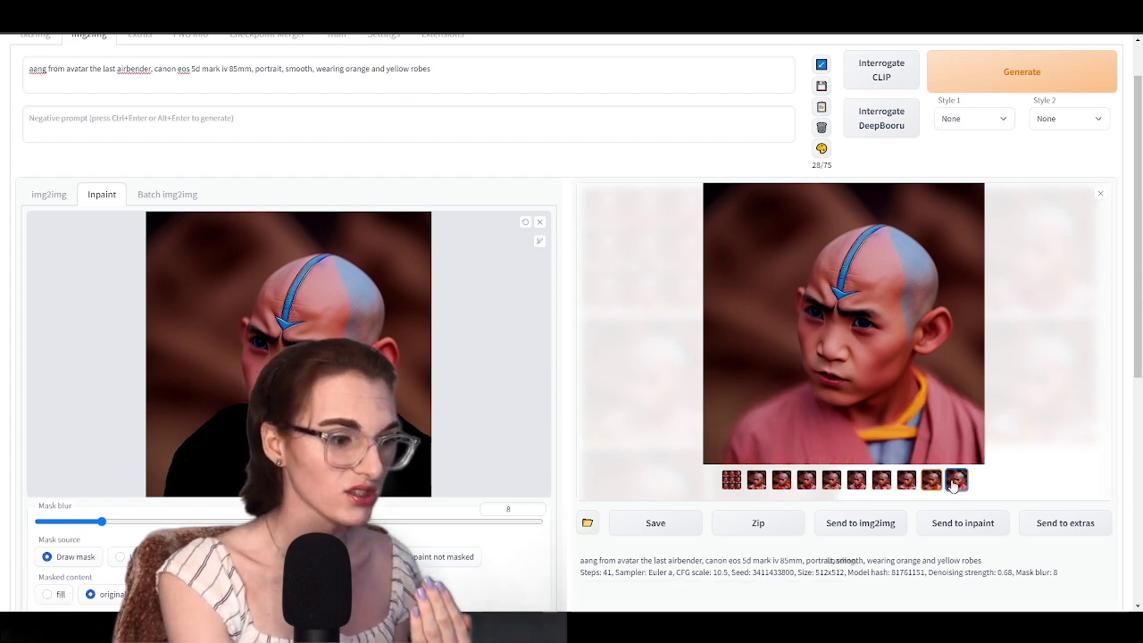
Compare the inpainted robe variants again, ending on the seventh portrait with the orange robe and white collar
click(881, 483)
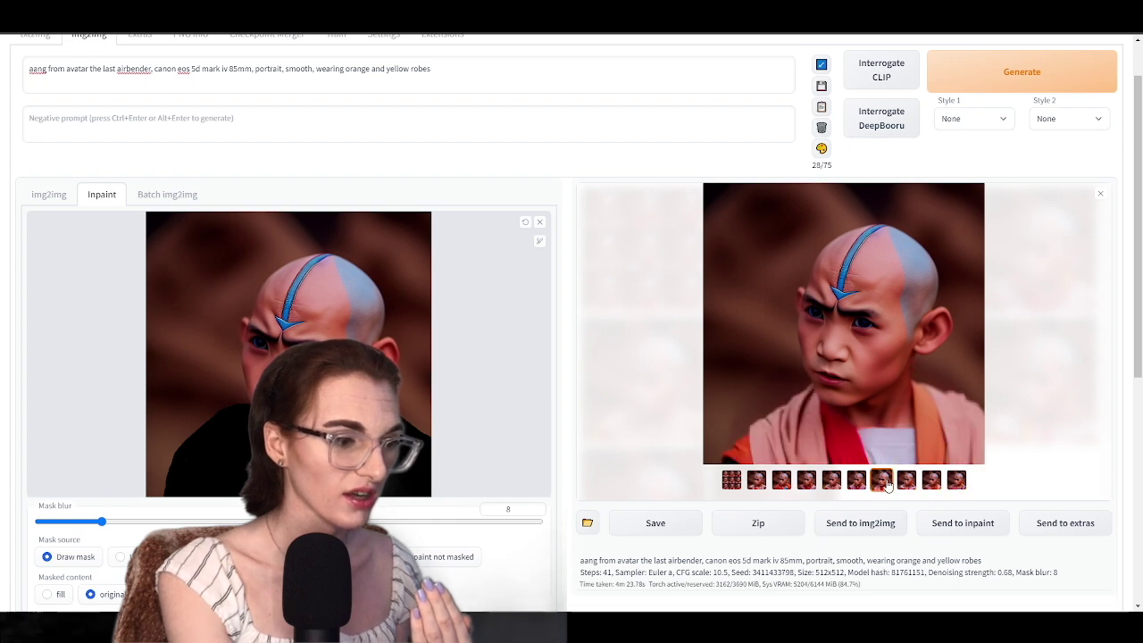
click(782, 482)
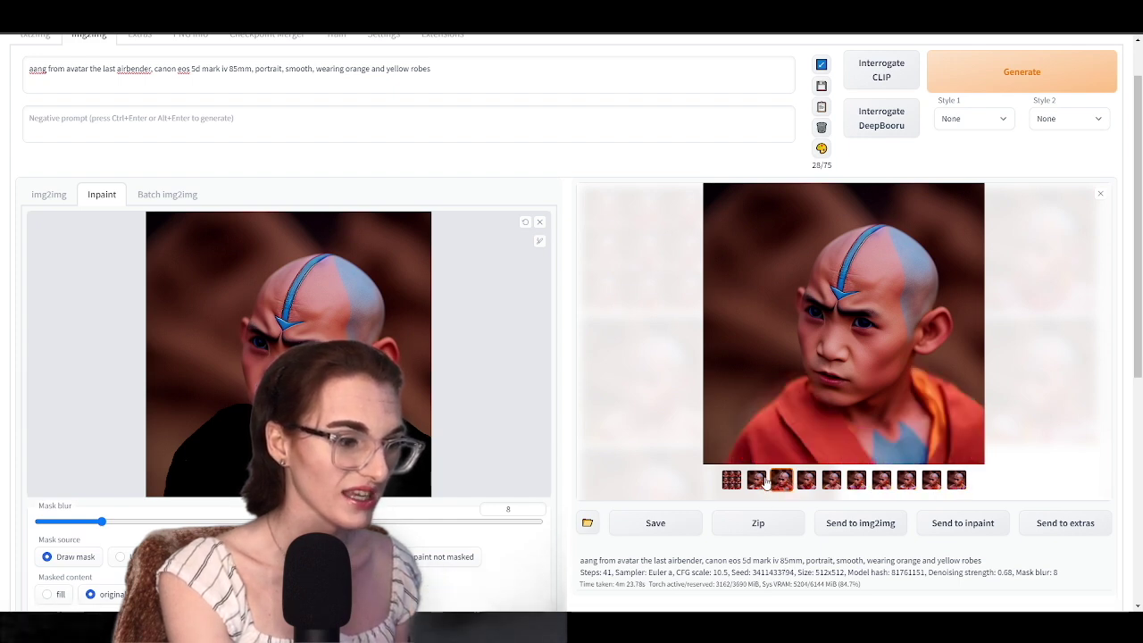
click(757, 482)
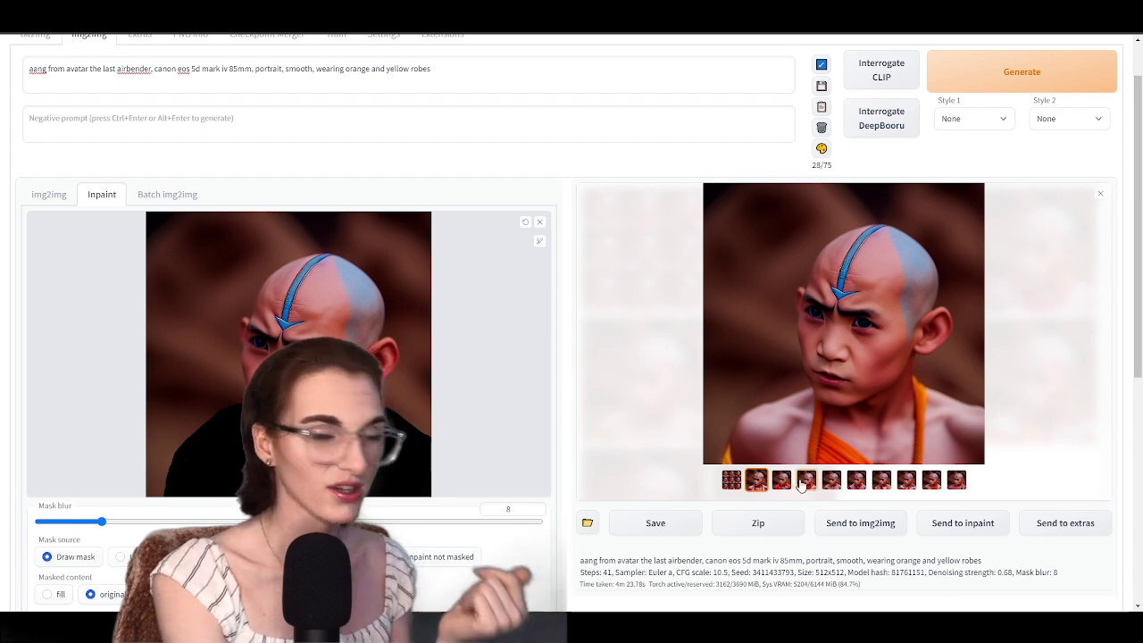
click(781, 482)
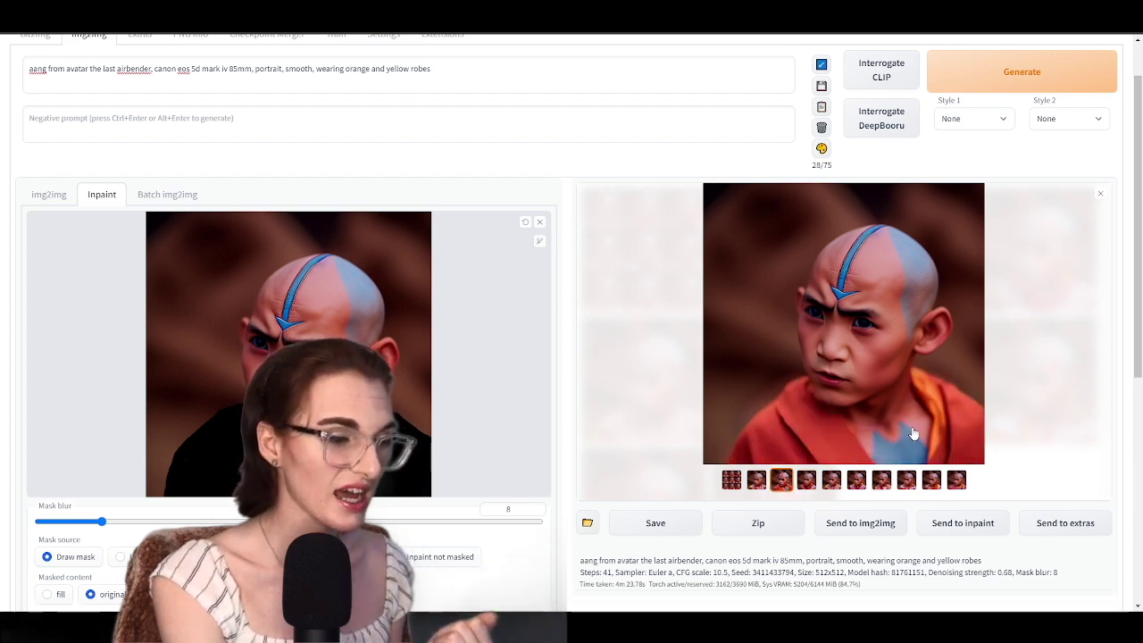
click(836, 487)
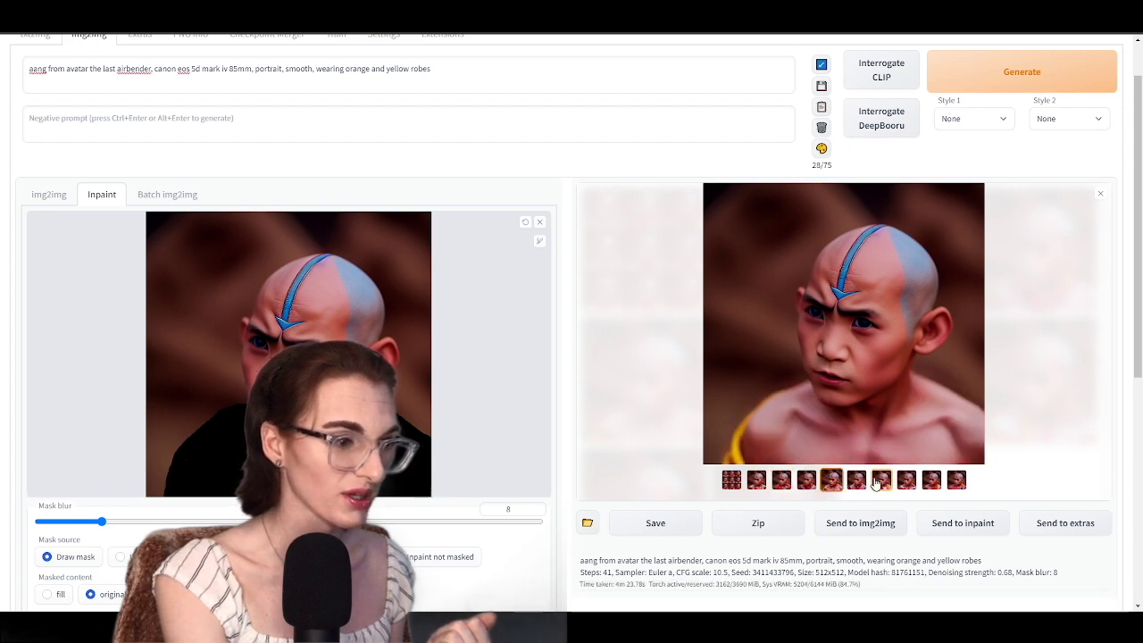
click(865, 481)
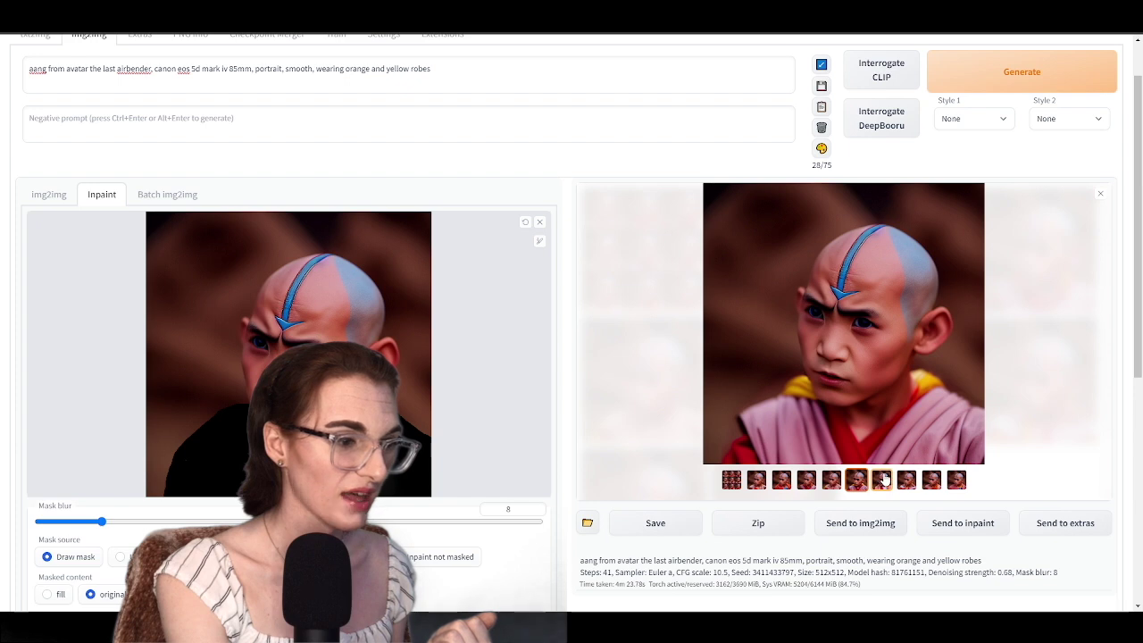
click(932, 484)
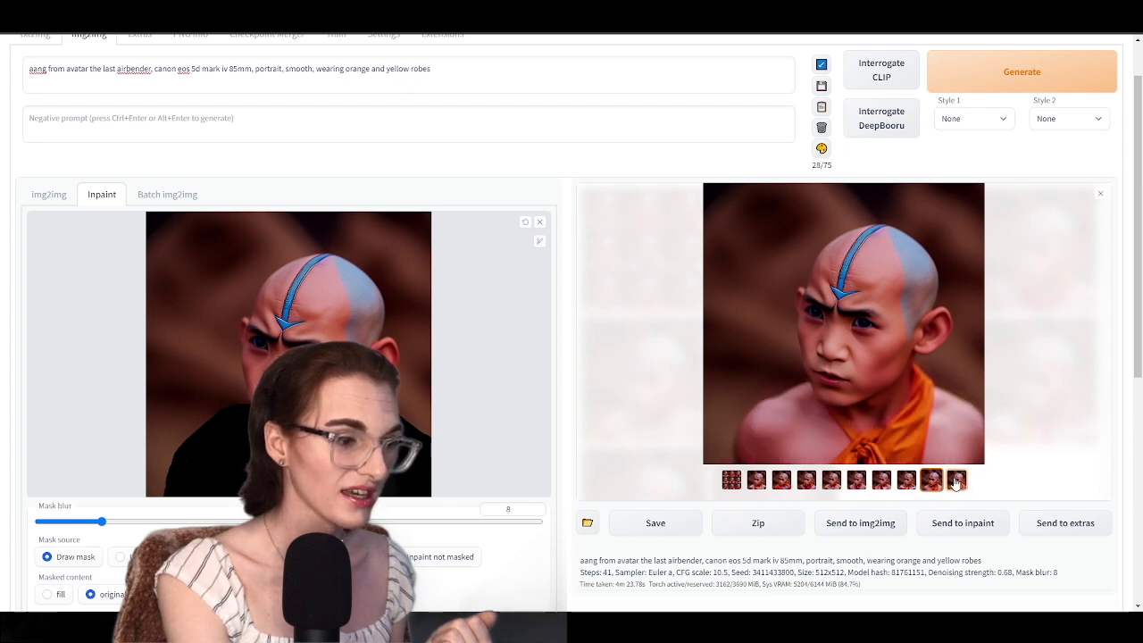
click(956, 482)
click(929, 487)
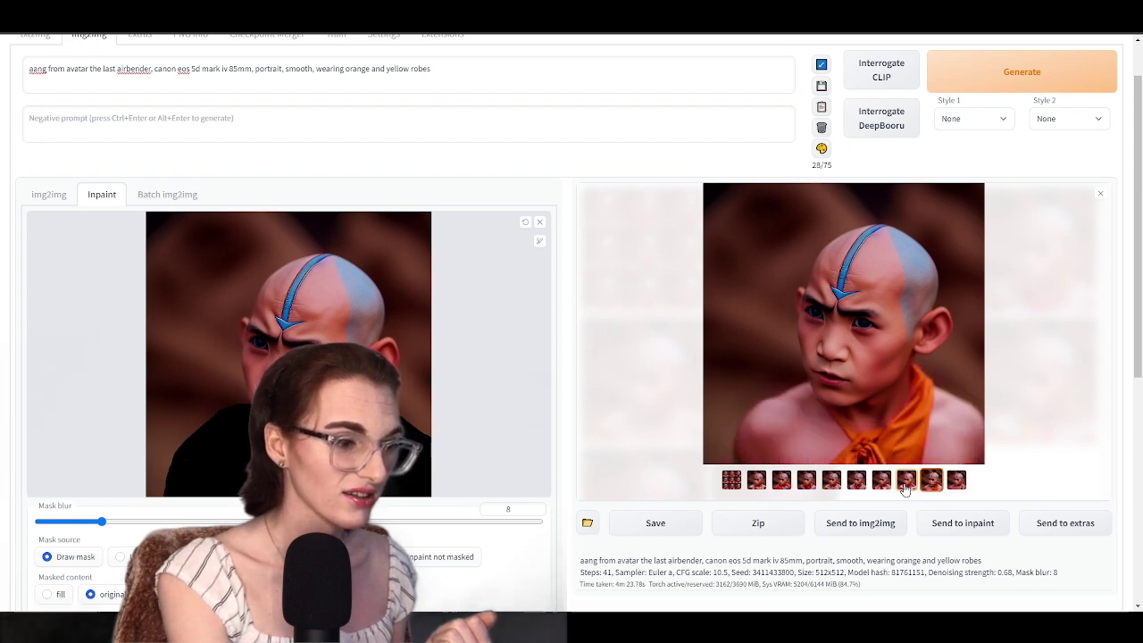
click(905, 483)
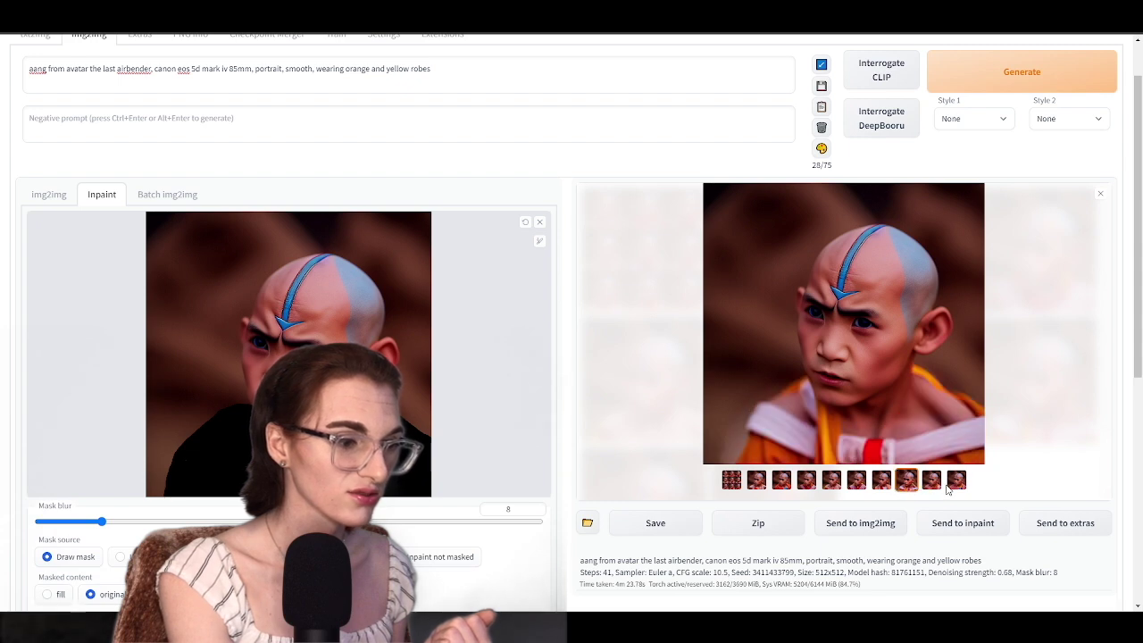
Compare the robes in the fifth and ninth inpainted portraits, switching back and forth between the two variants
click(951, 490)
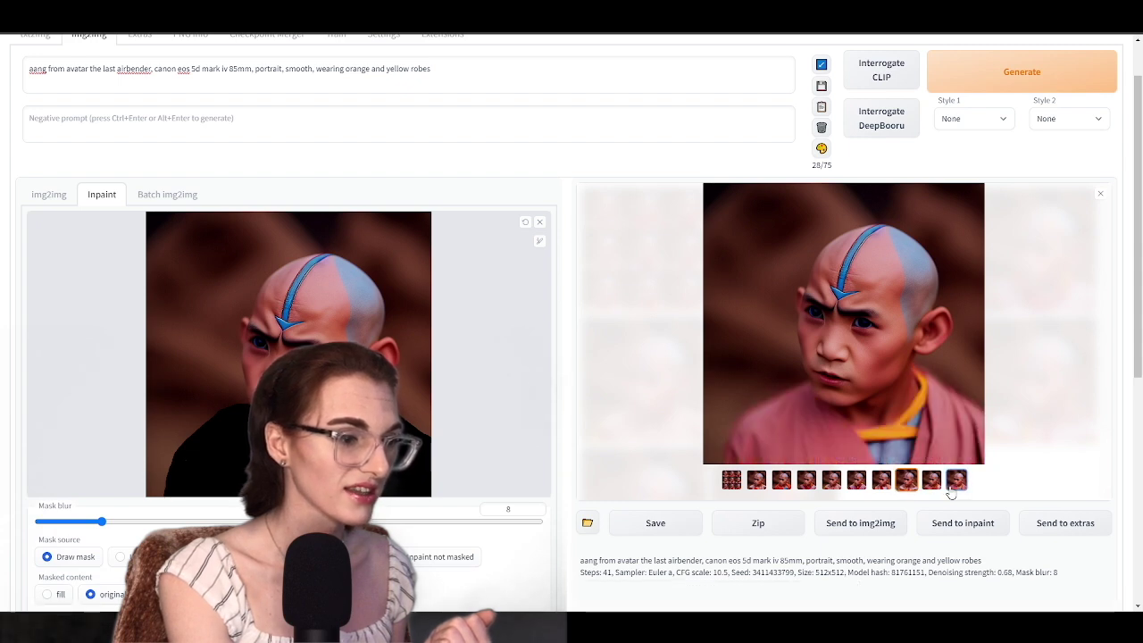
click(853, 489)
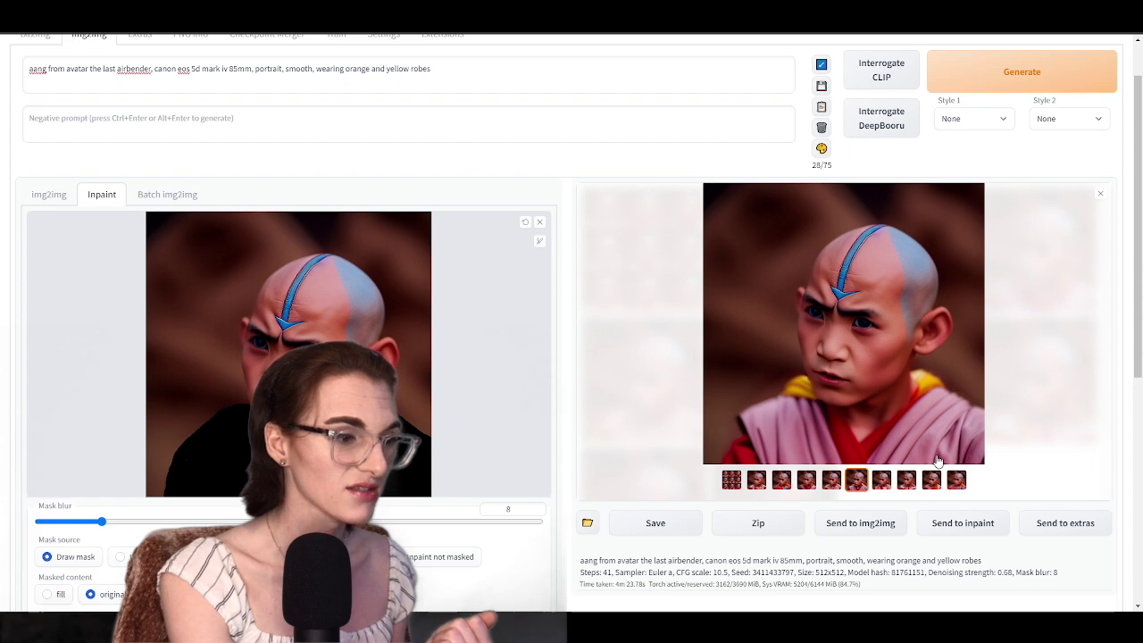
click(956, 482)
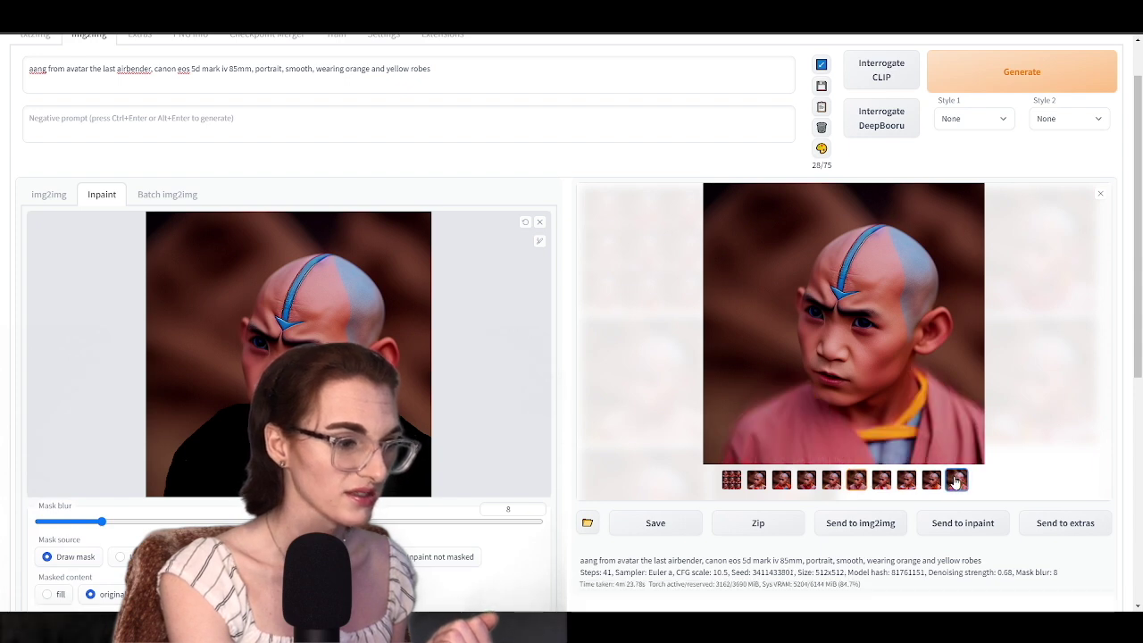
click(855, 482)
click(958, 481)
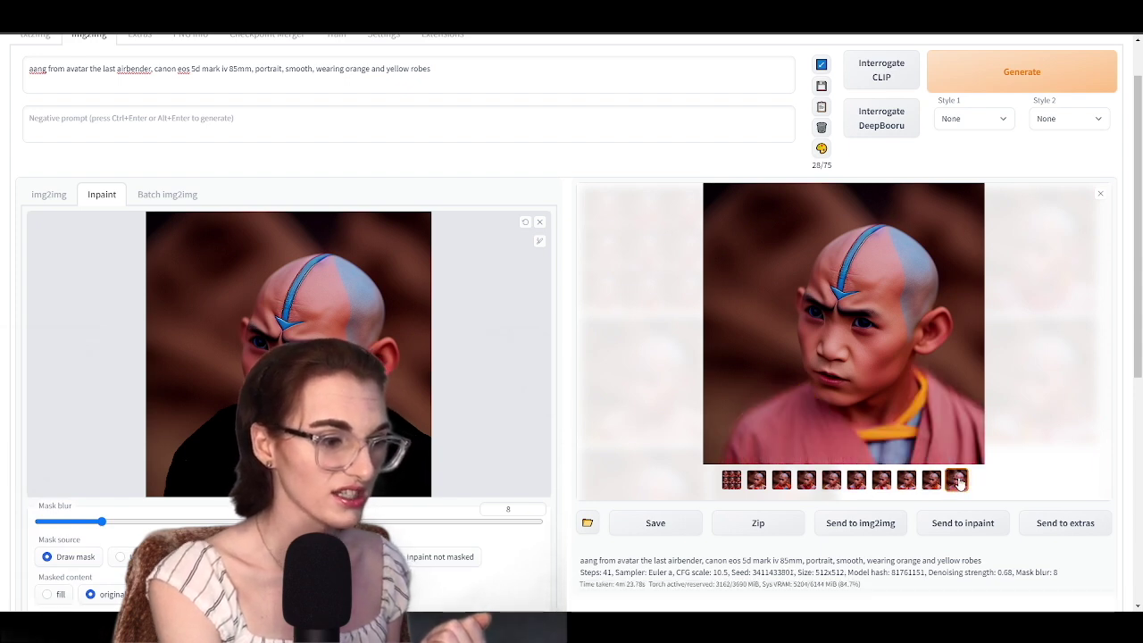
Choose the eighth inpainted portrait, with the orange cloth knotted around the neck, and send it to img2img
click(931, 480)
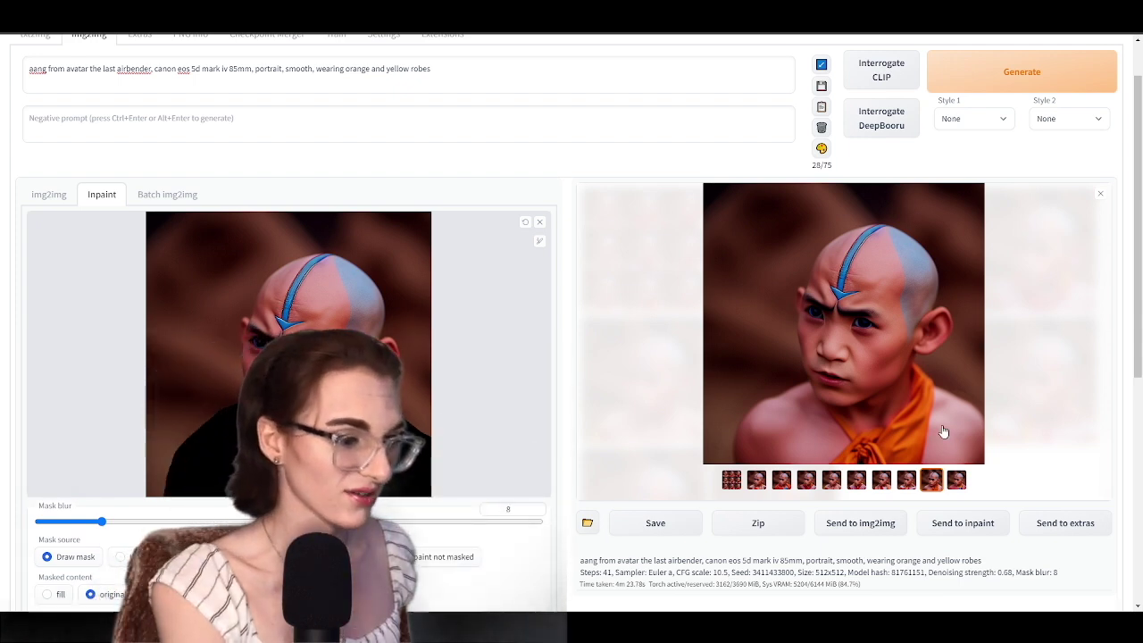
click(853, 525)
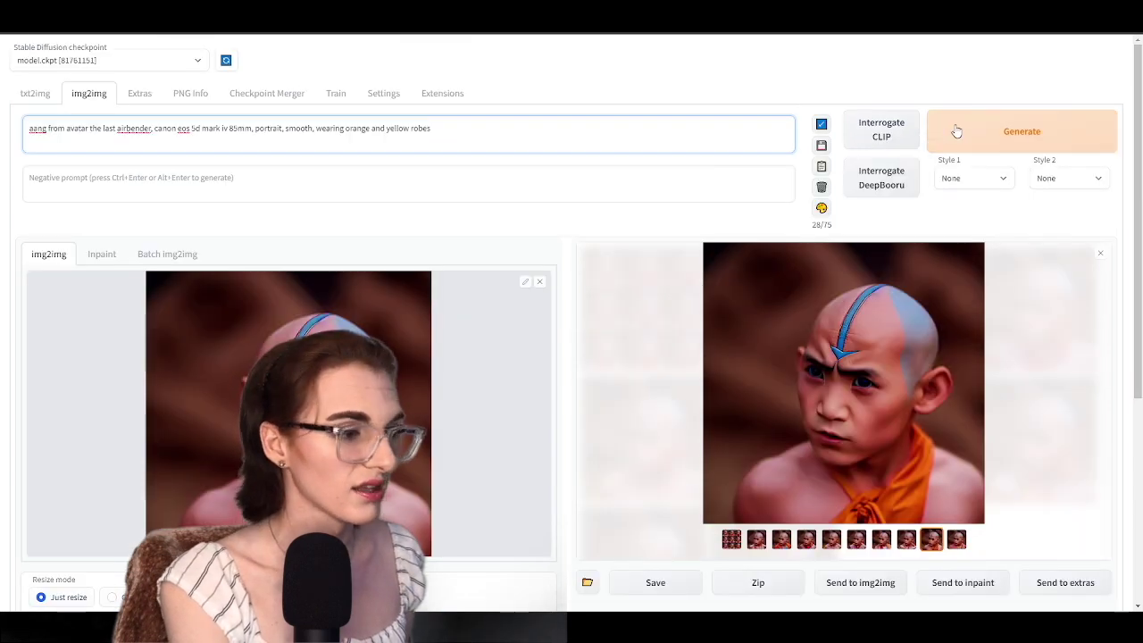